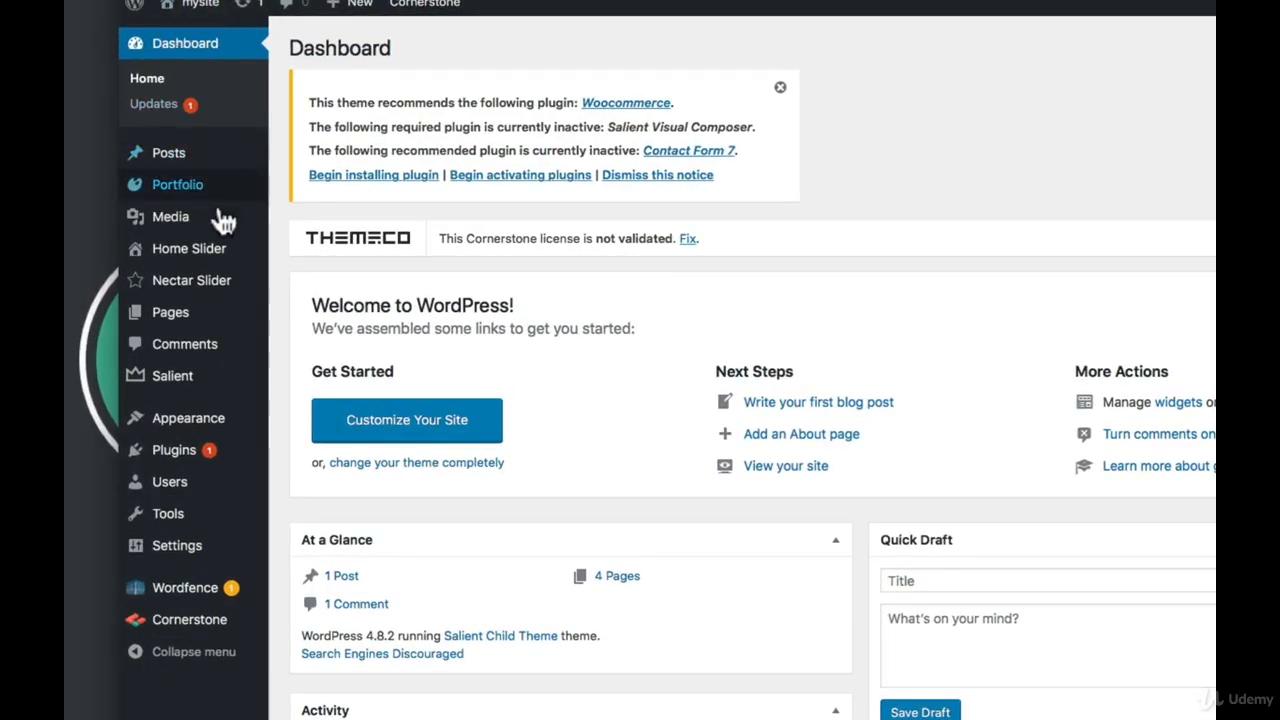
Step: Import the Minimal Portfolio demo content with the Salient theme's Demo Importer and confirm the import
mouse_move(194, 386)
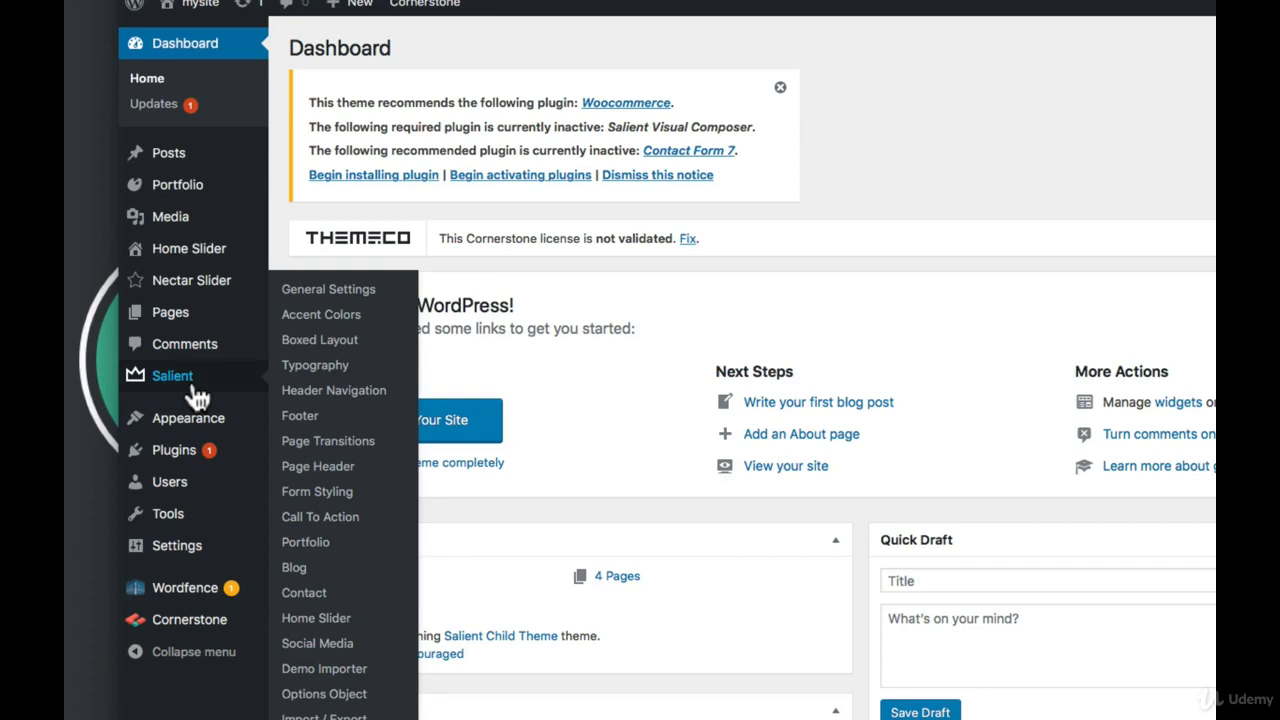
drag(177, 400, 336, 605)
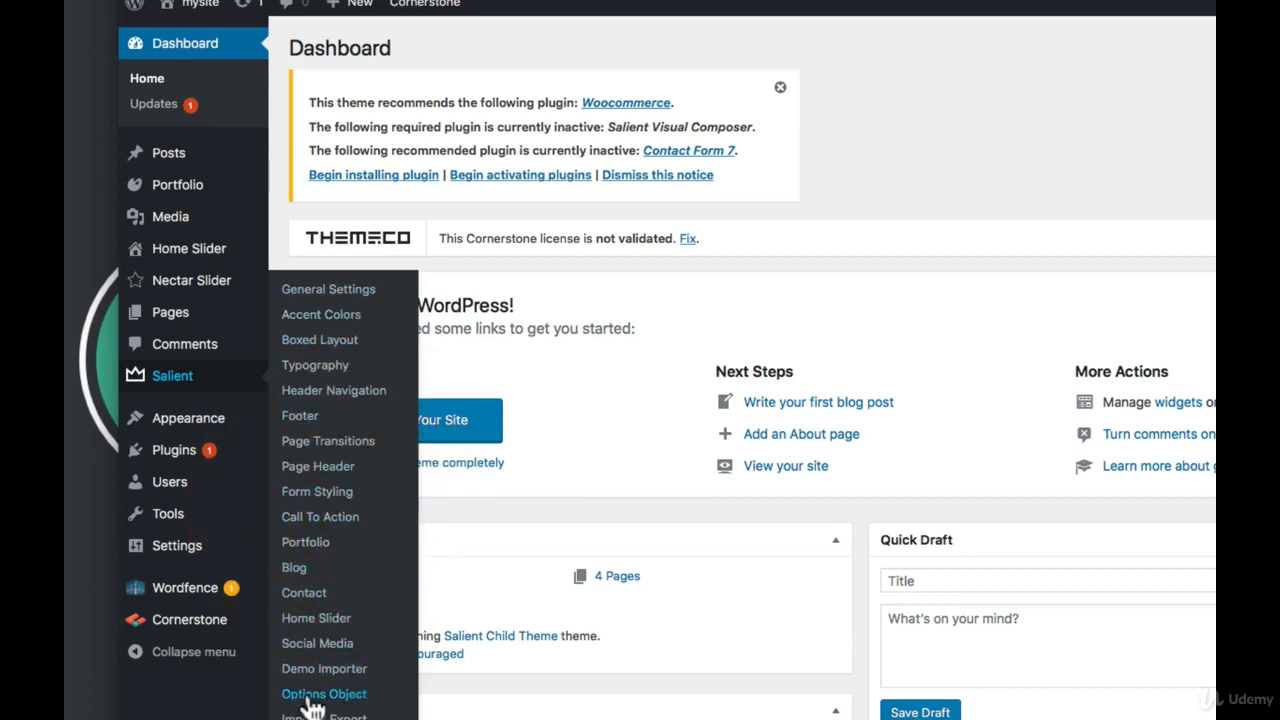
click(337, 672)
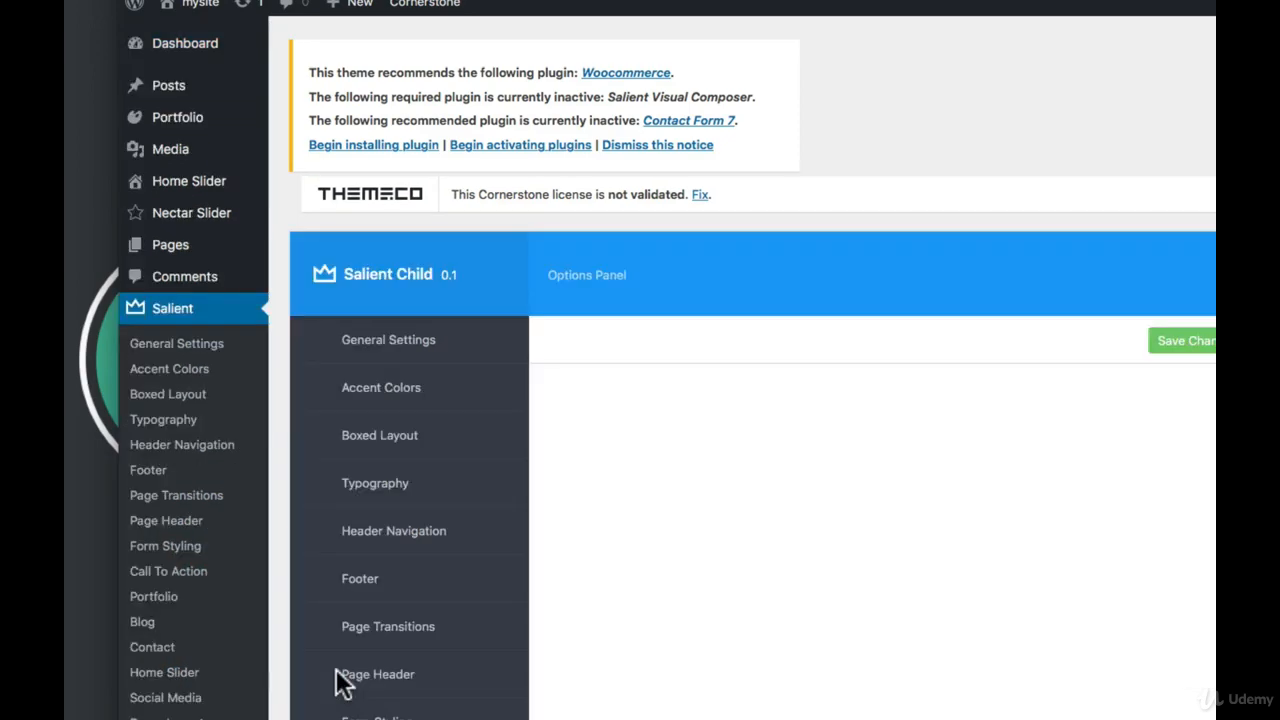
scroll(651, 546, down, 5)
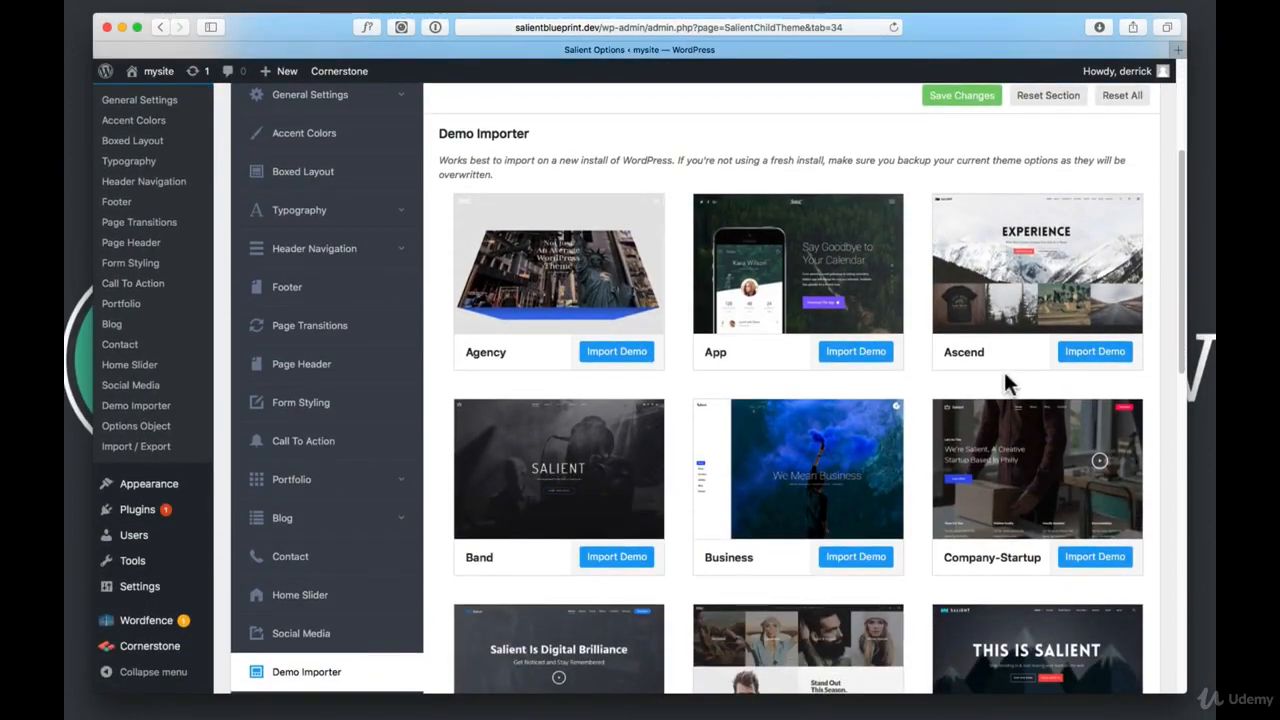
scroll(1003, 372, down, 7)
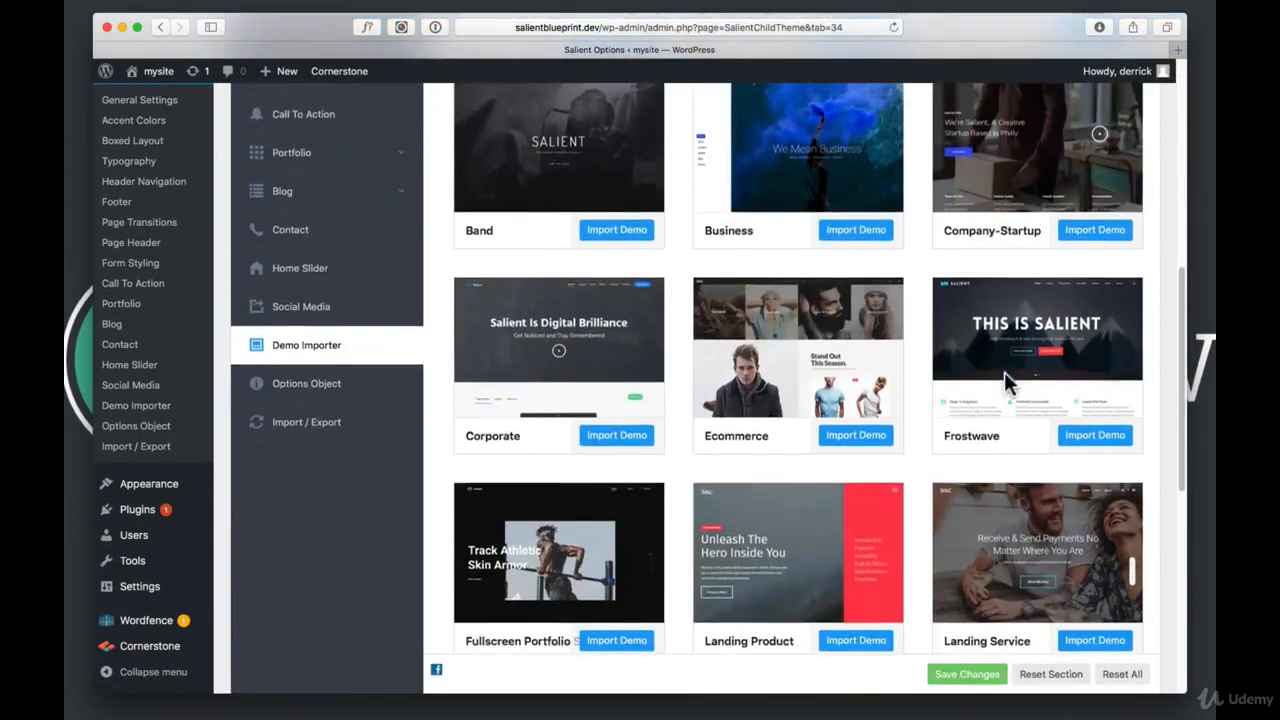
scroll(1004, 385, down, 9)
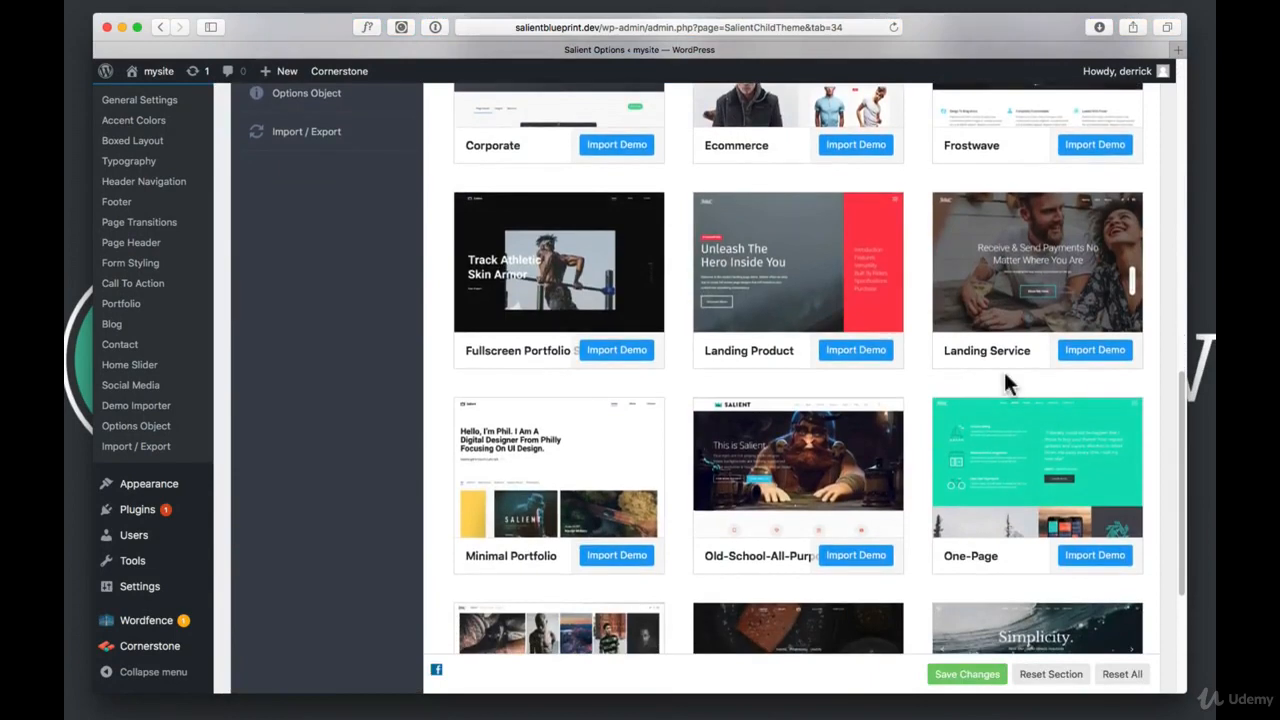
scroll(1003, 369, down, 1)
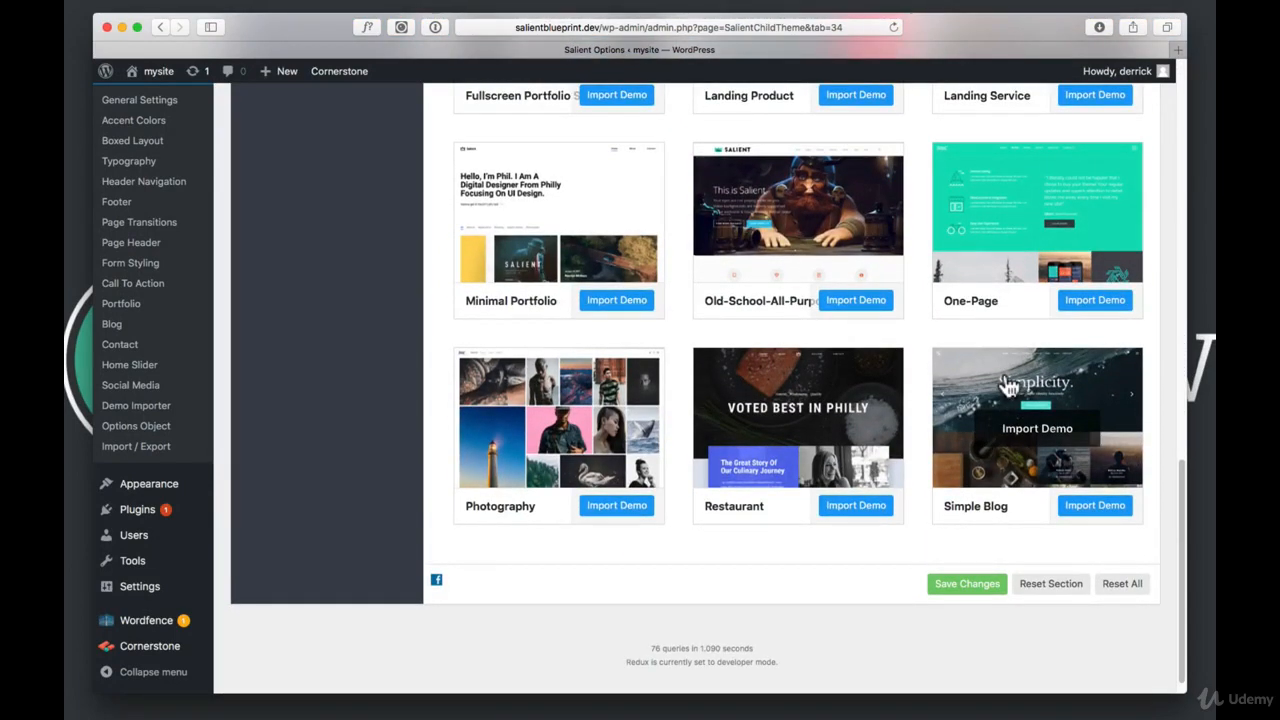
scroll(1008, 385, up, 3)
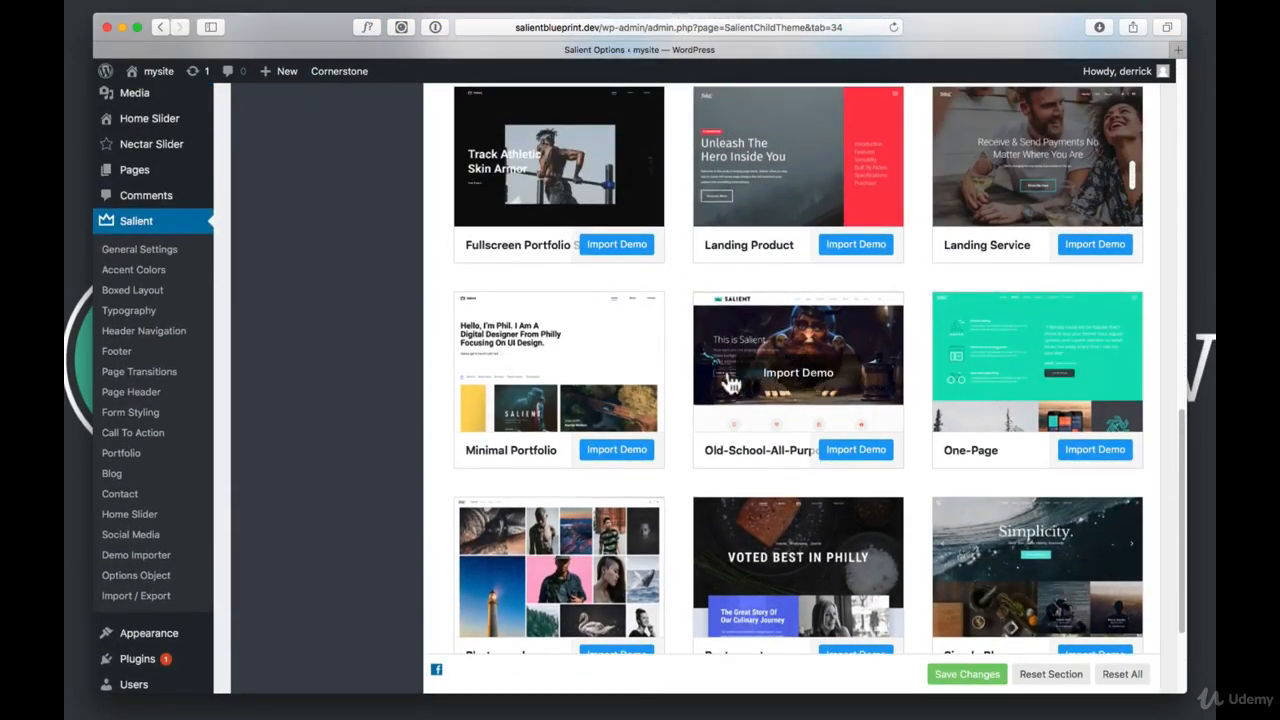
click(621, 455)
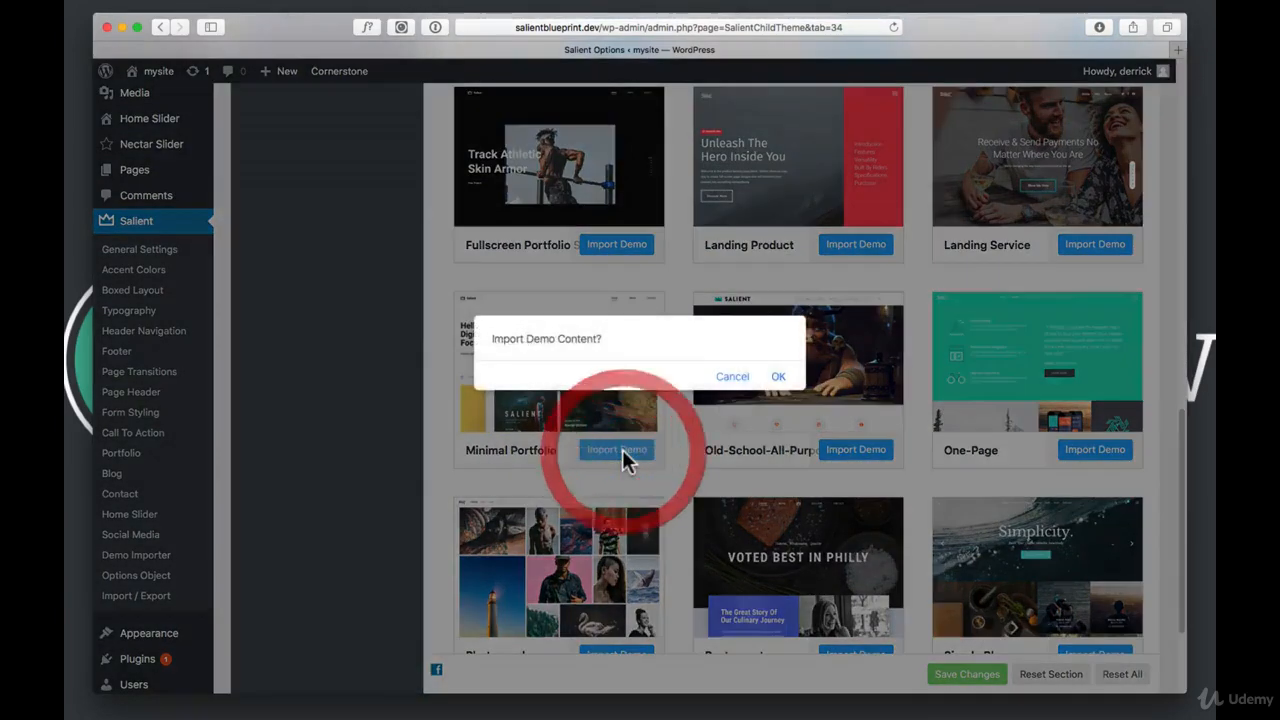
click(776, 378)
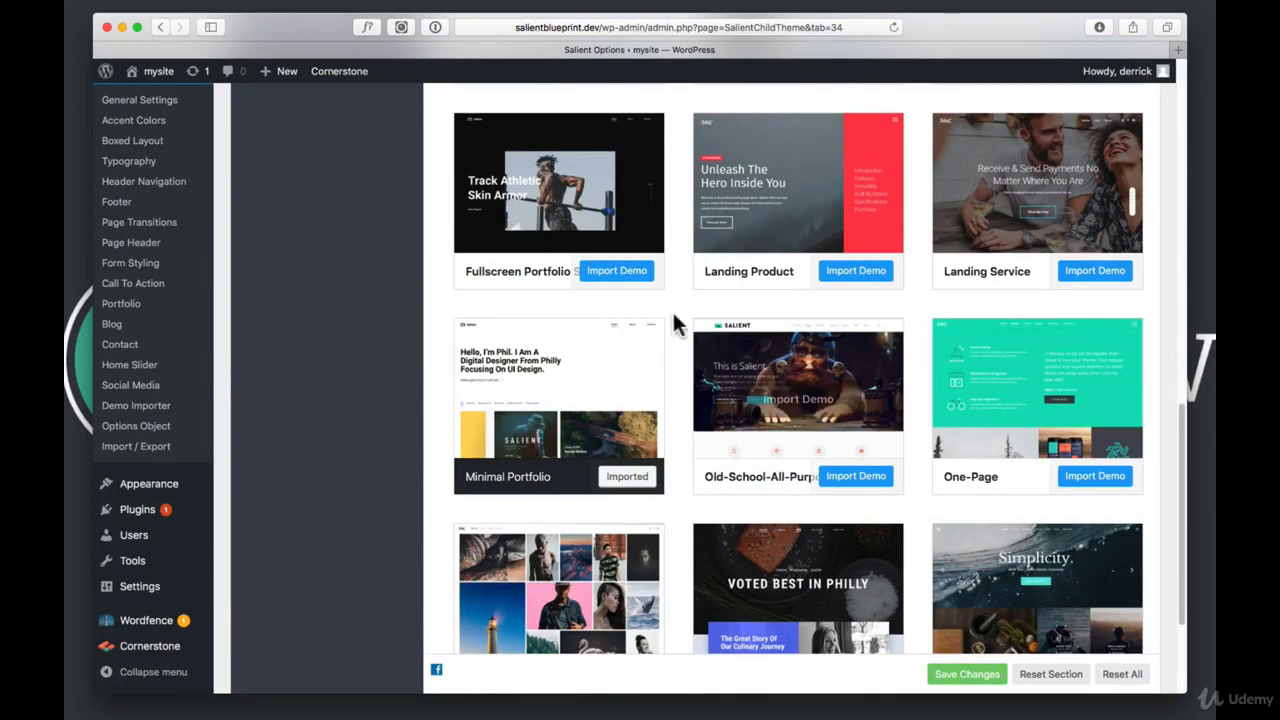
Step: View the live site's home page and its Say Hello page to check the imported demo
click(165, 75)
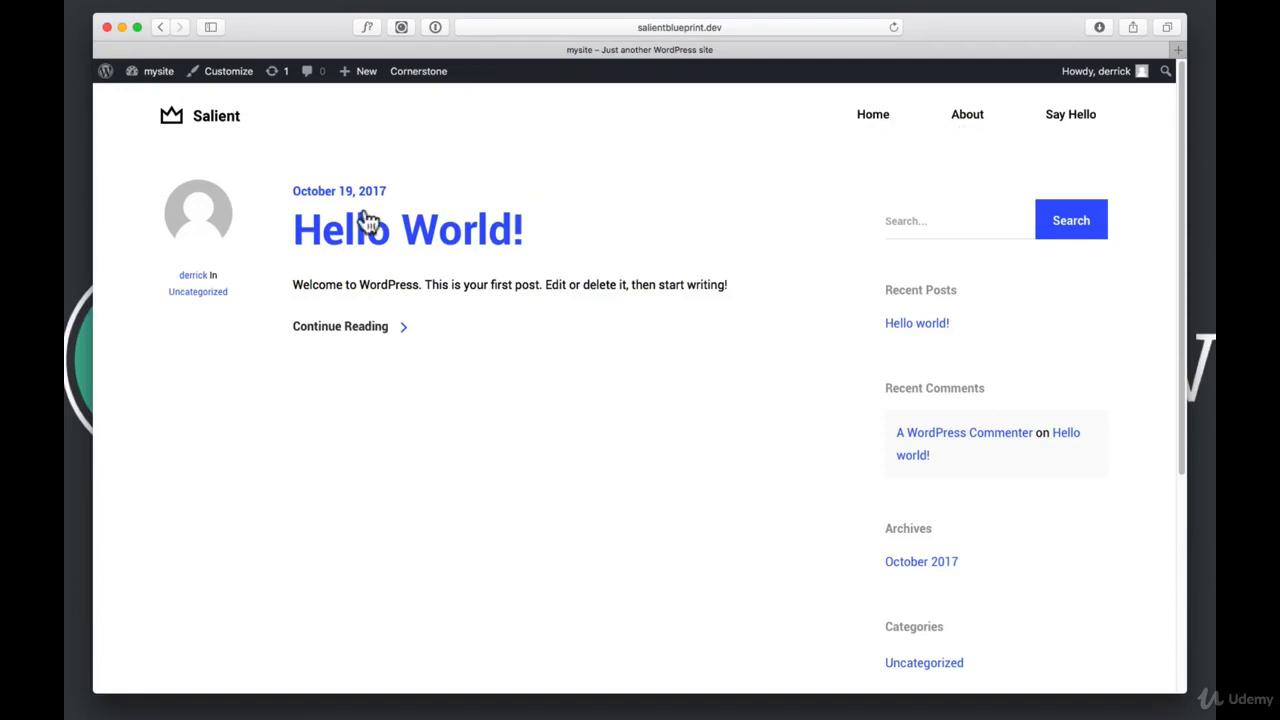
scroll(366, 217, down, 5)
scroll(366, 217, up, 10)
click(1066, 114)
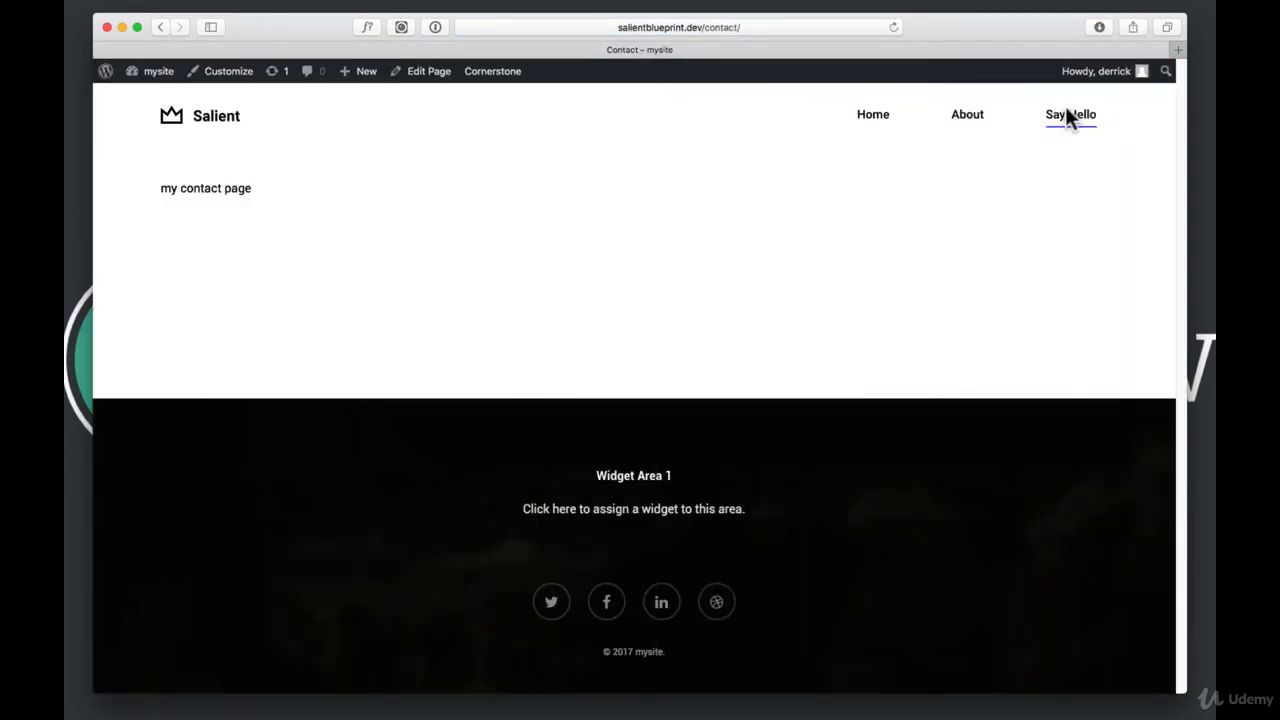
Step: Assign the Minimal Portfolio Menu to the Top Navigation Menu location in the WordPress menu settings and save it
click(145, 71)
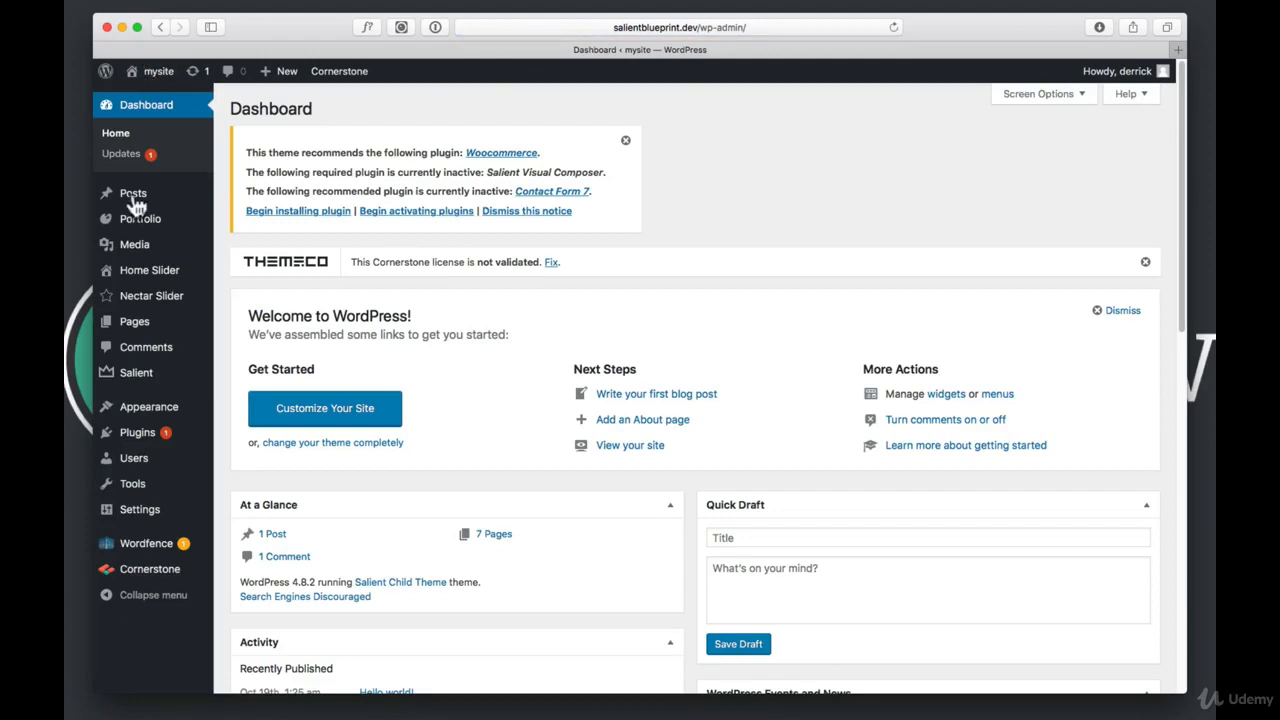
mouse_move(150, 409)
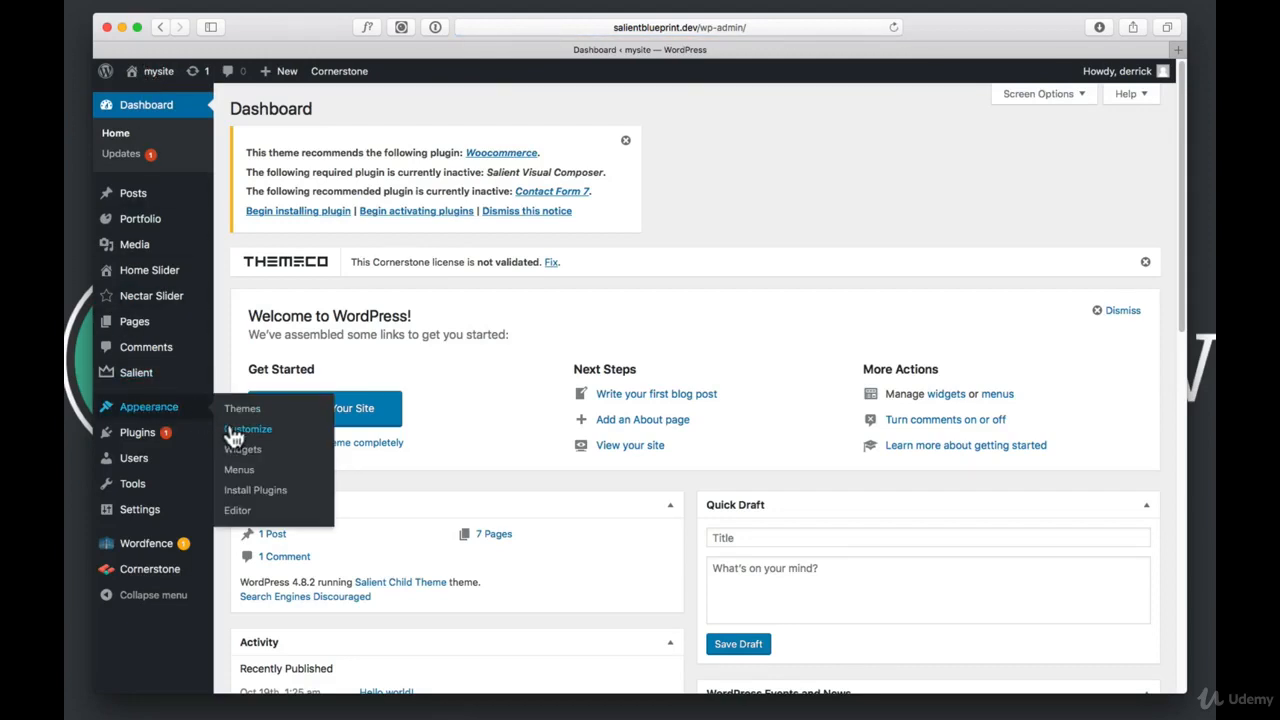
click(242, 472)
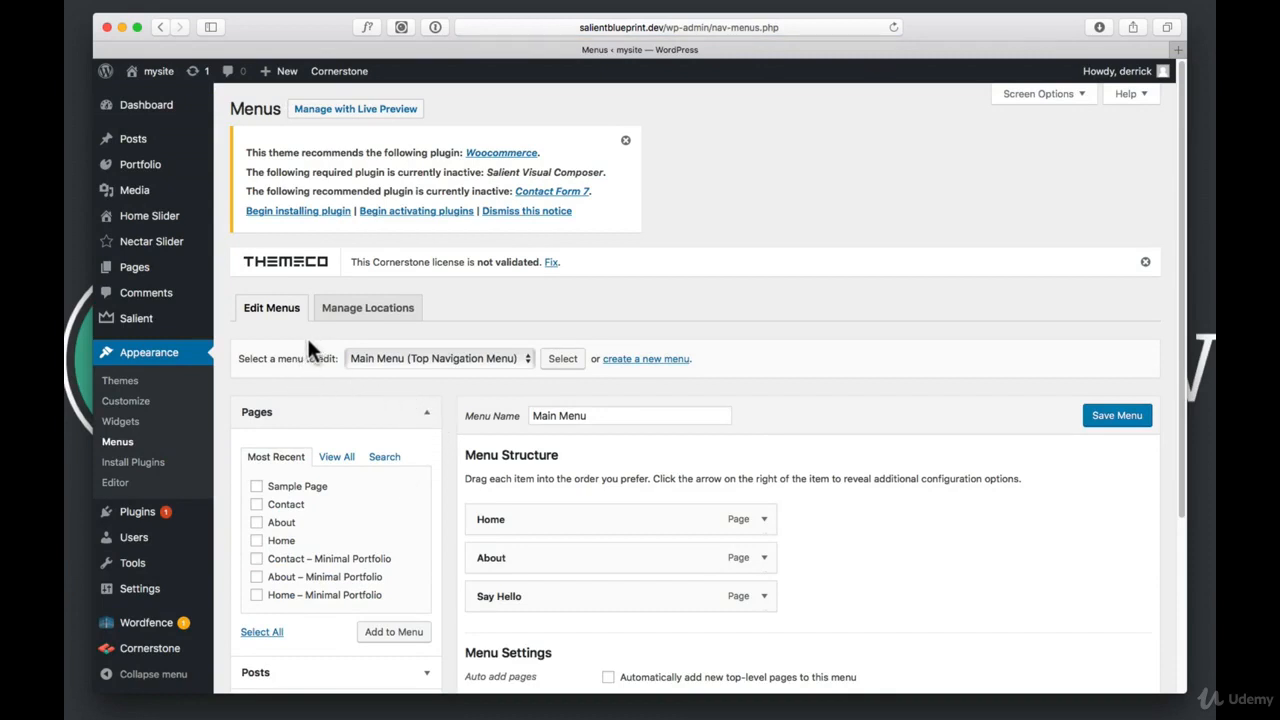
click(388, 361)
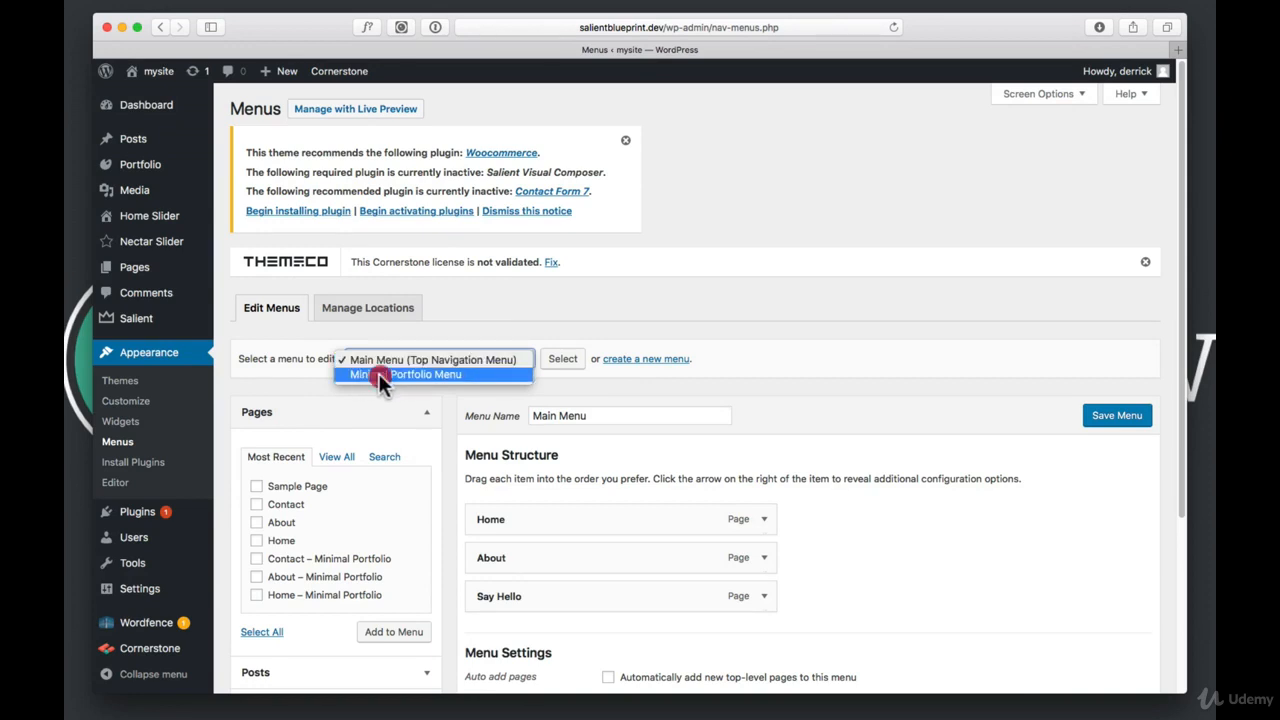
click(378, 373)
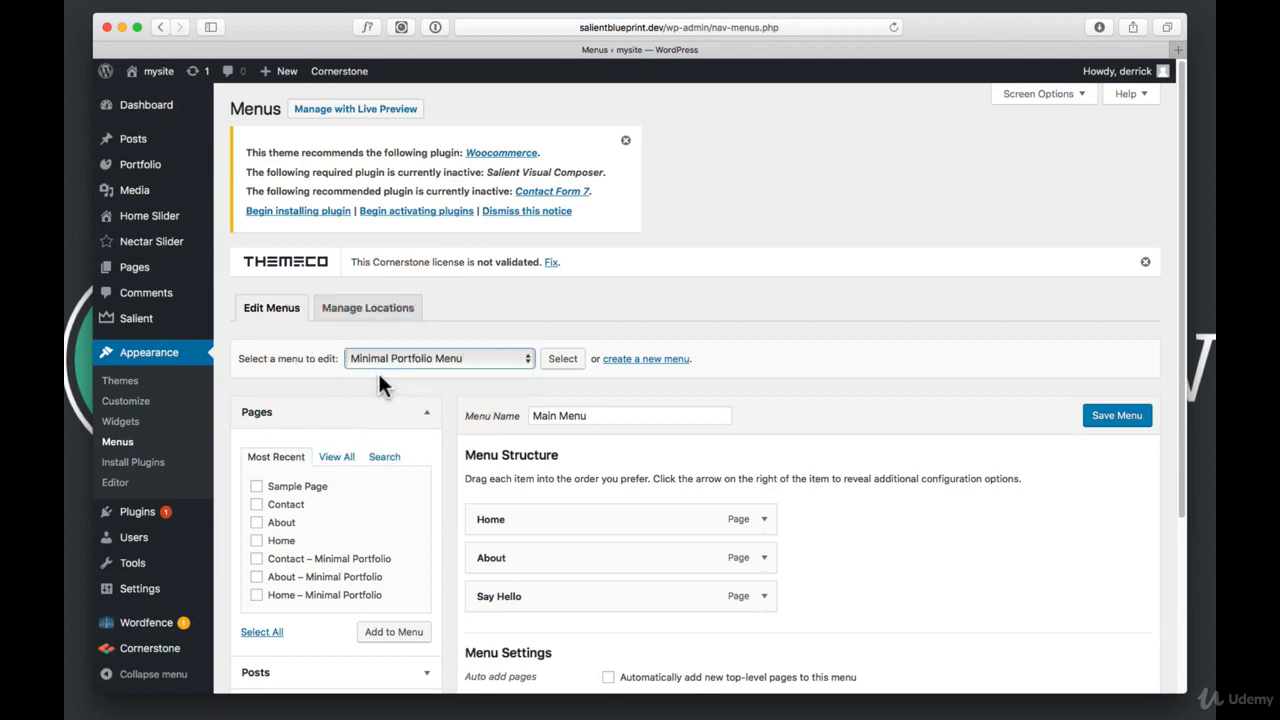
click(564, 359)
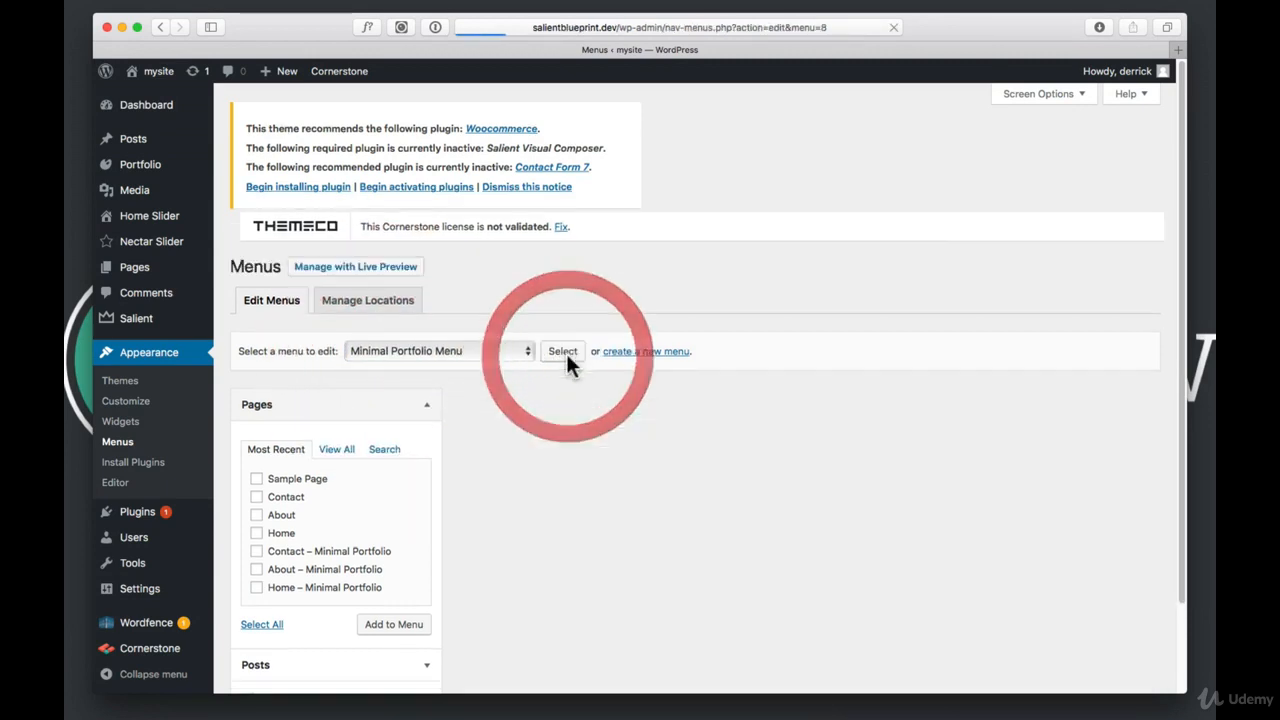
scroll(510, 395, down, 1)
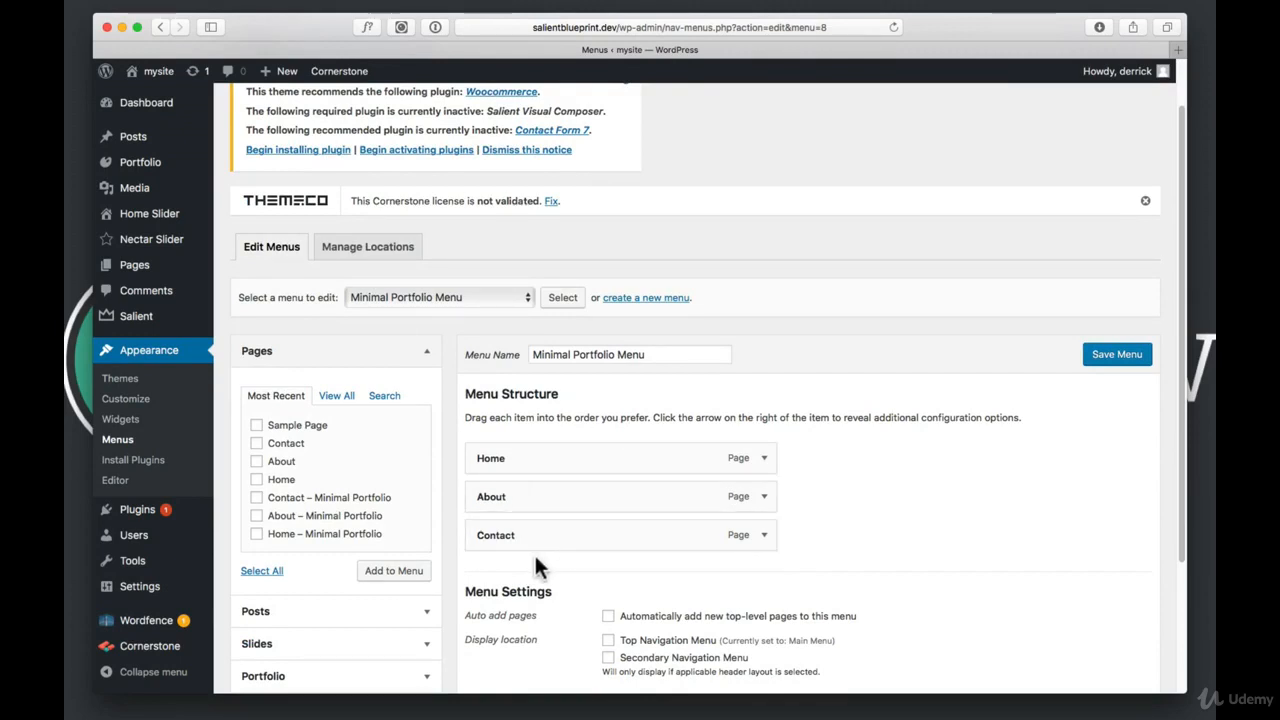
scroll(537, 560, down, 3)
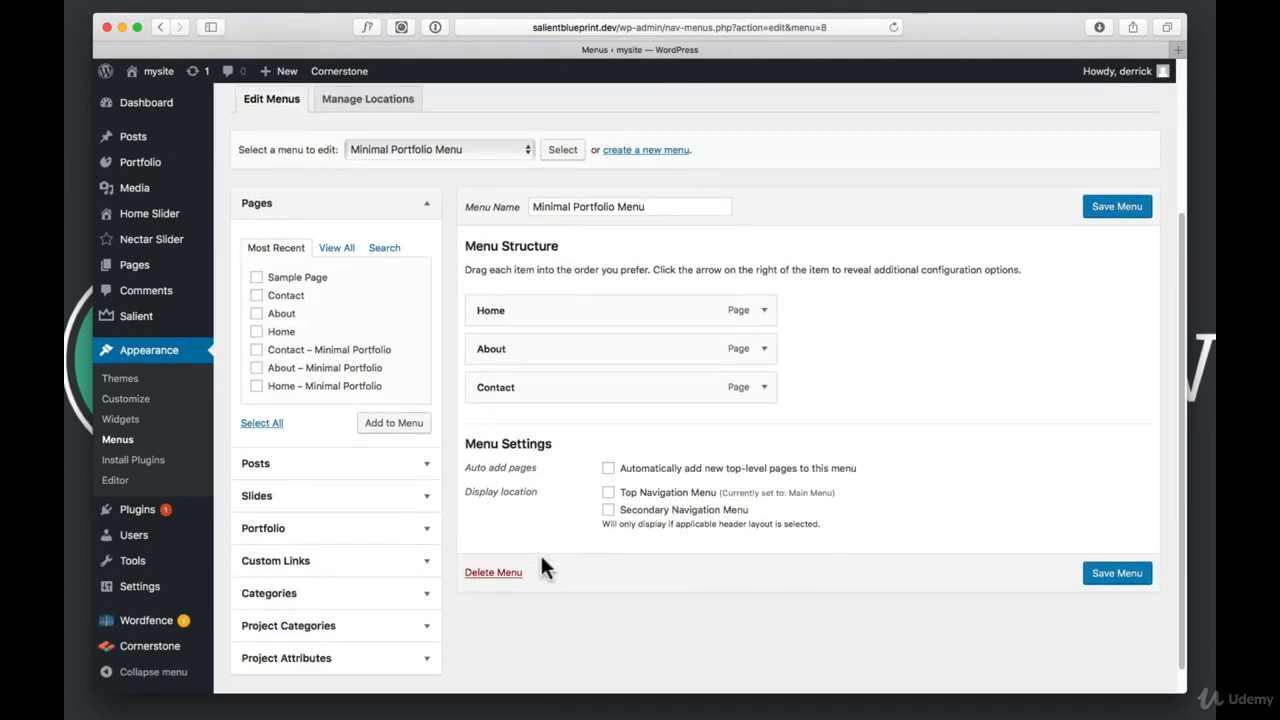
click(606, 496)
click(1115, 577)
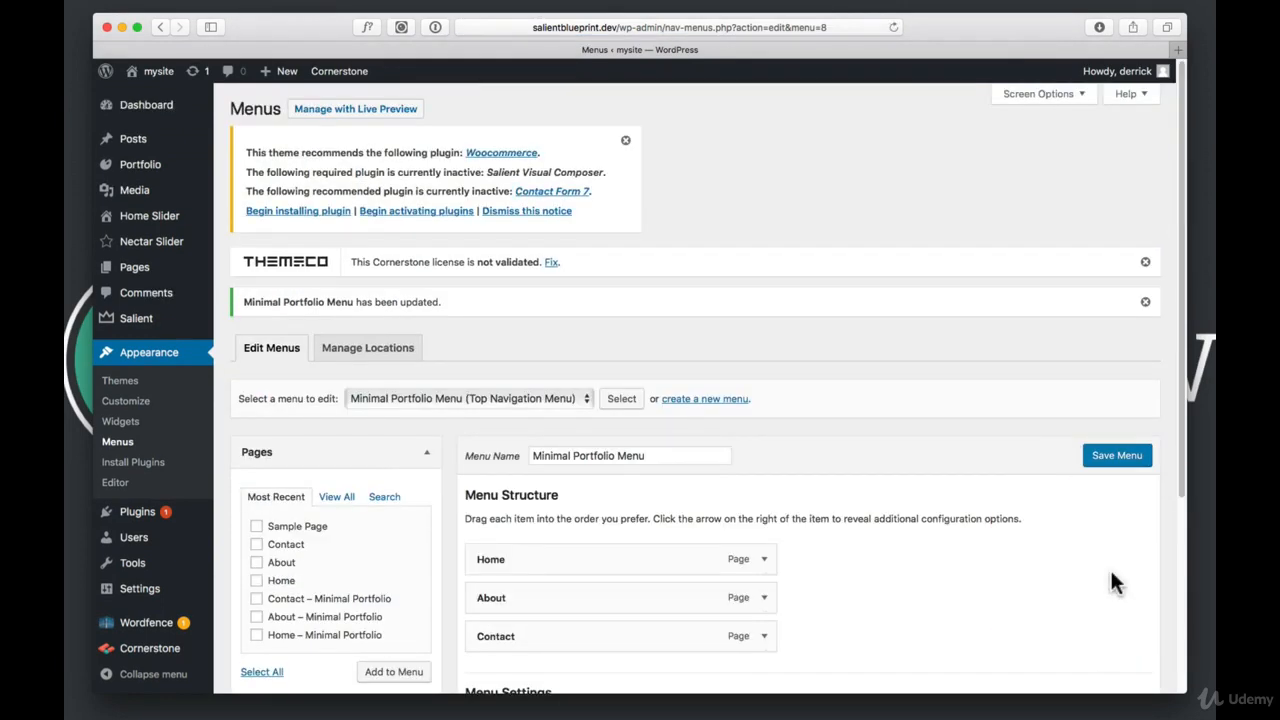
Step: Check the live site's new navigation and examine the content of its About page
click(153, 72)
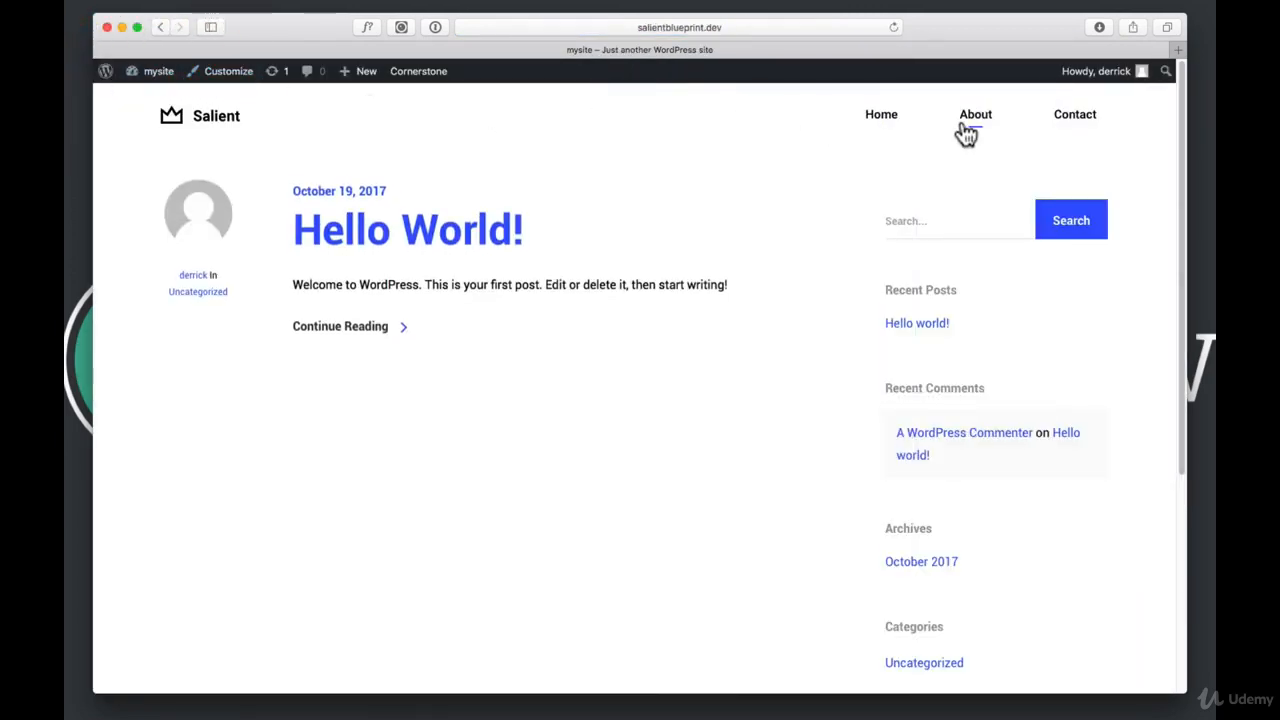
click(975, 122)
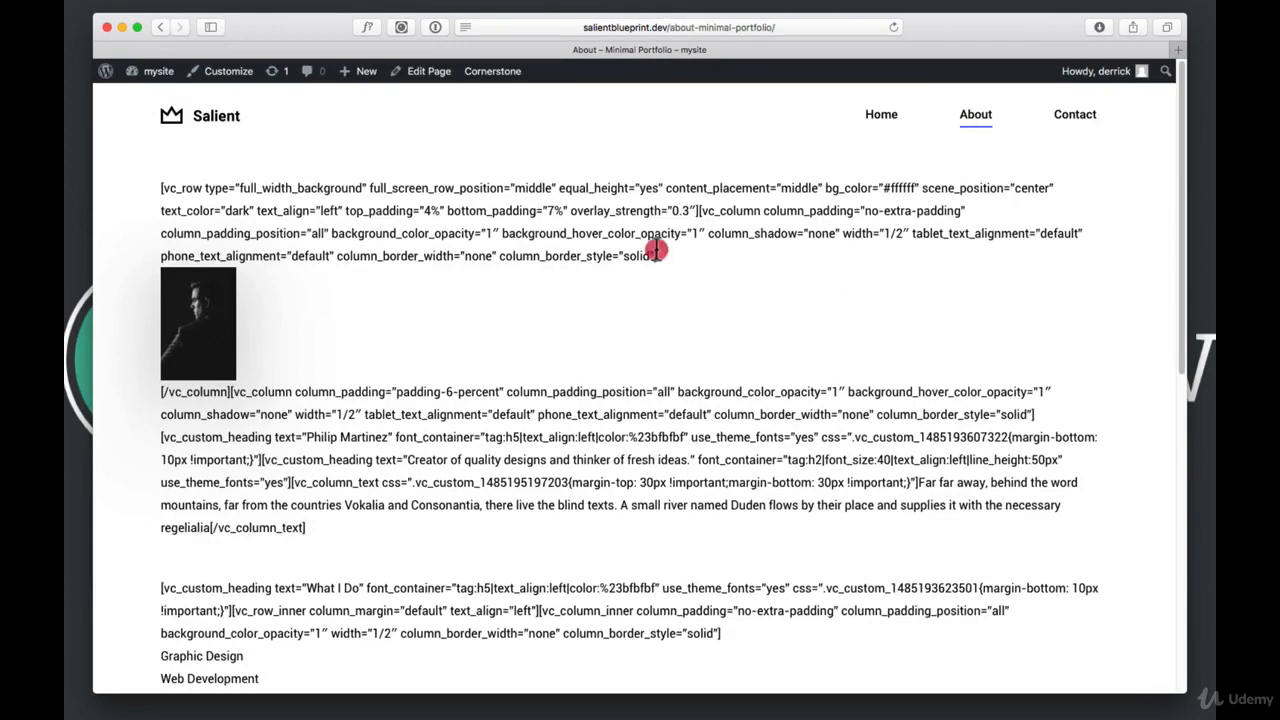
drag(657, 252, 207, 209)
click(208, 210)
Step: Deactivate the Cornerstone plugin from the site's installed plugins
click(161, 75)
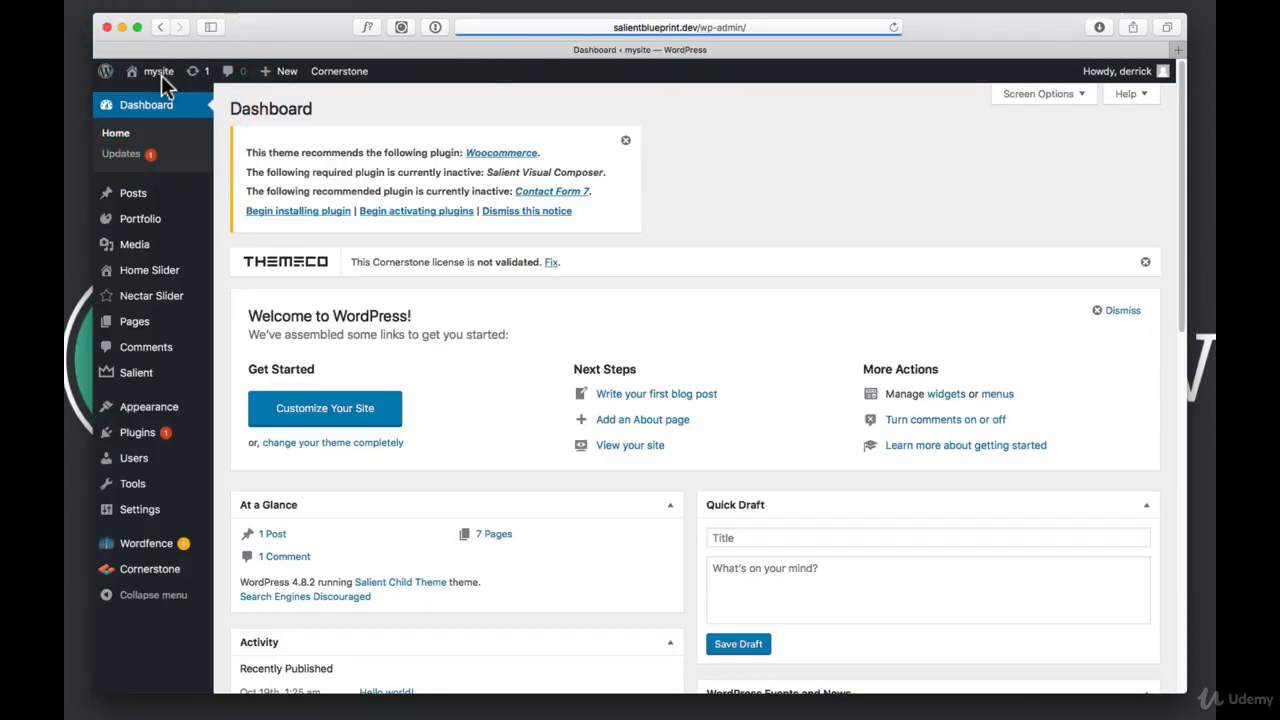
click(133, 436)
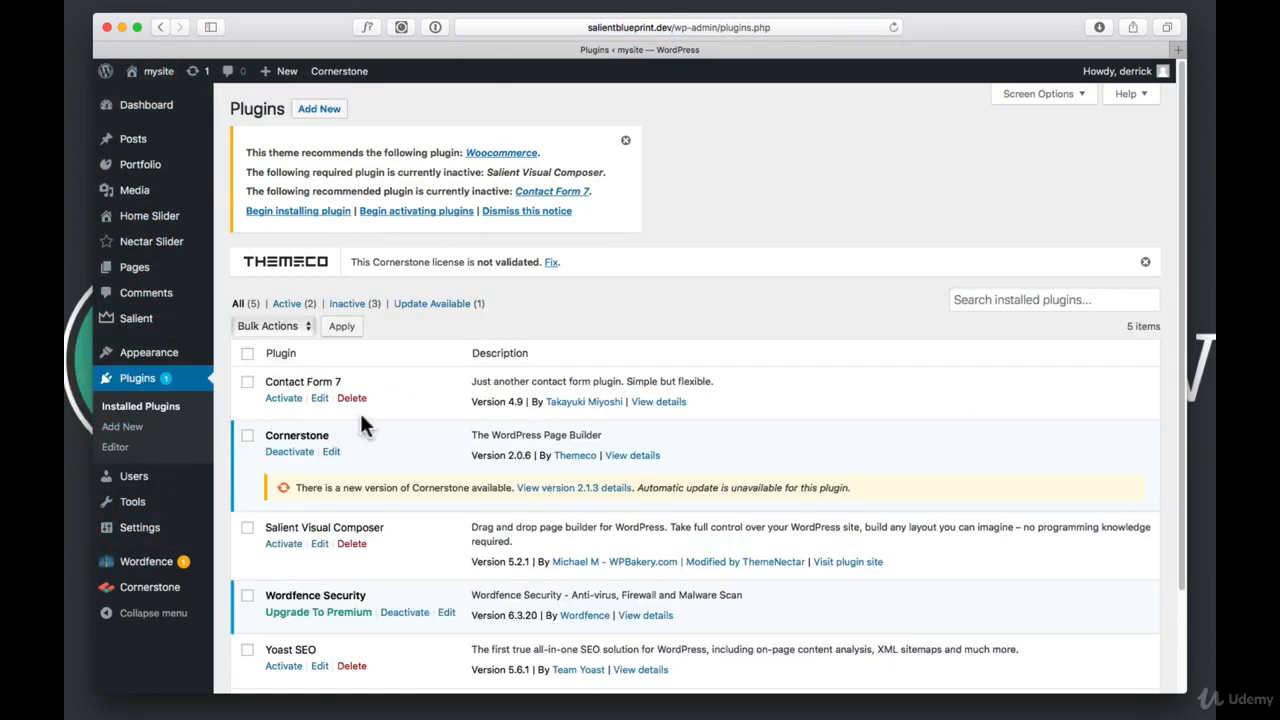
scroll(362, 420, down, 3)
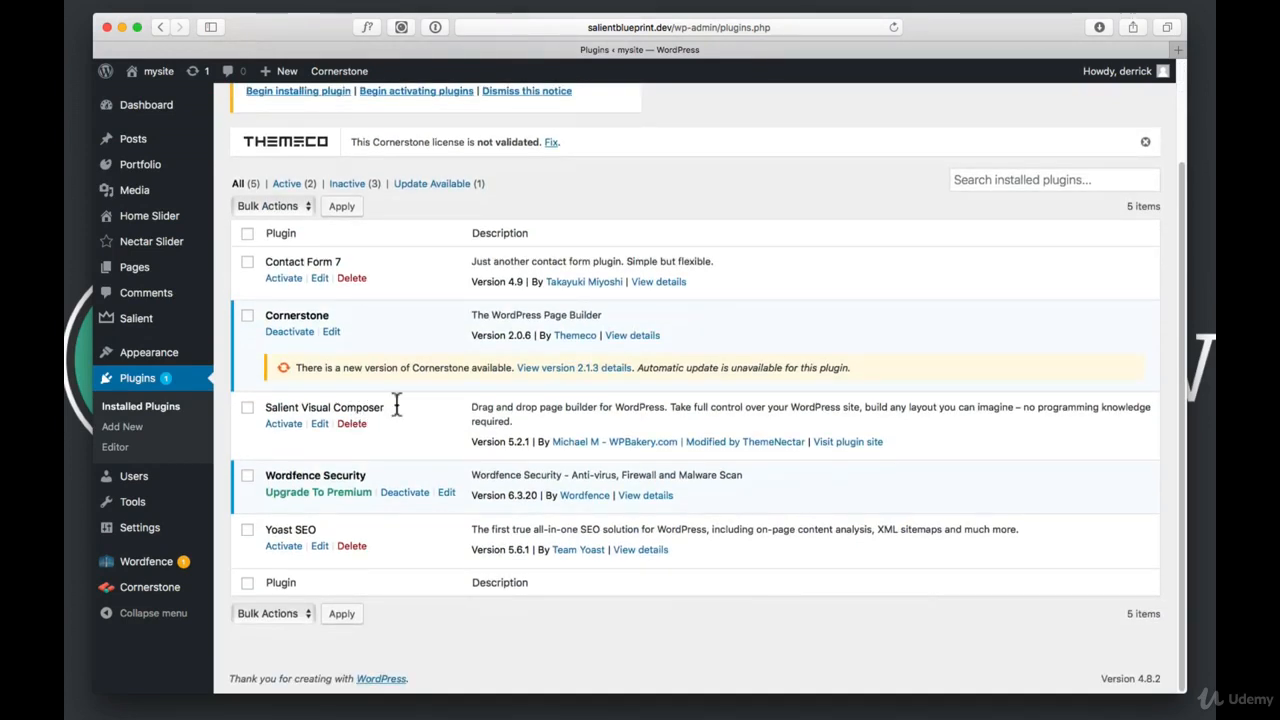
click(300, 338)
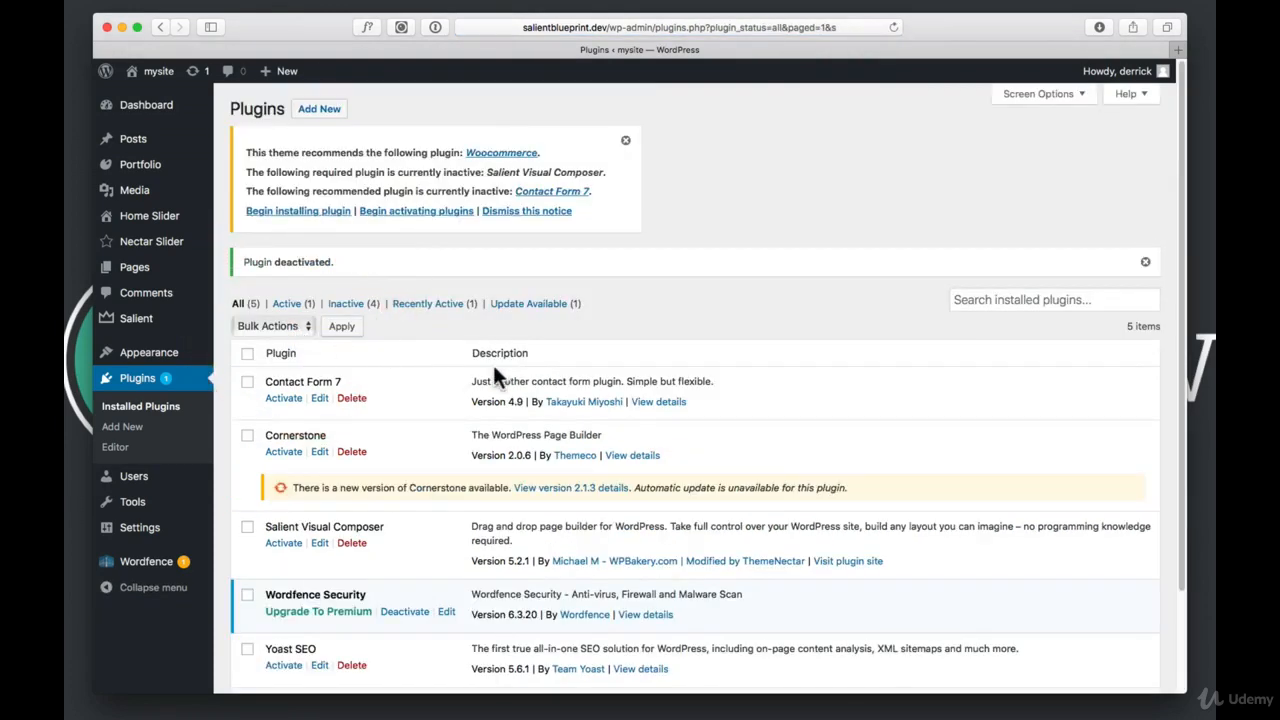
Step: Delete the Cornerstone plugin and activate Salient Visual Composer
scroll(510, 375, down, 2)
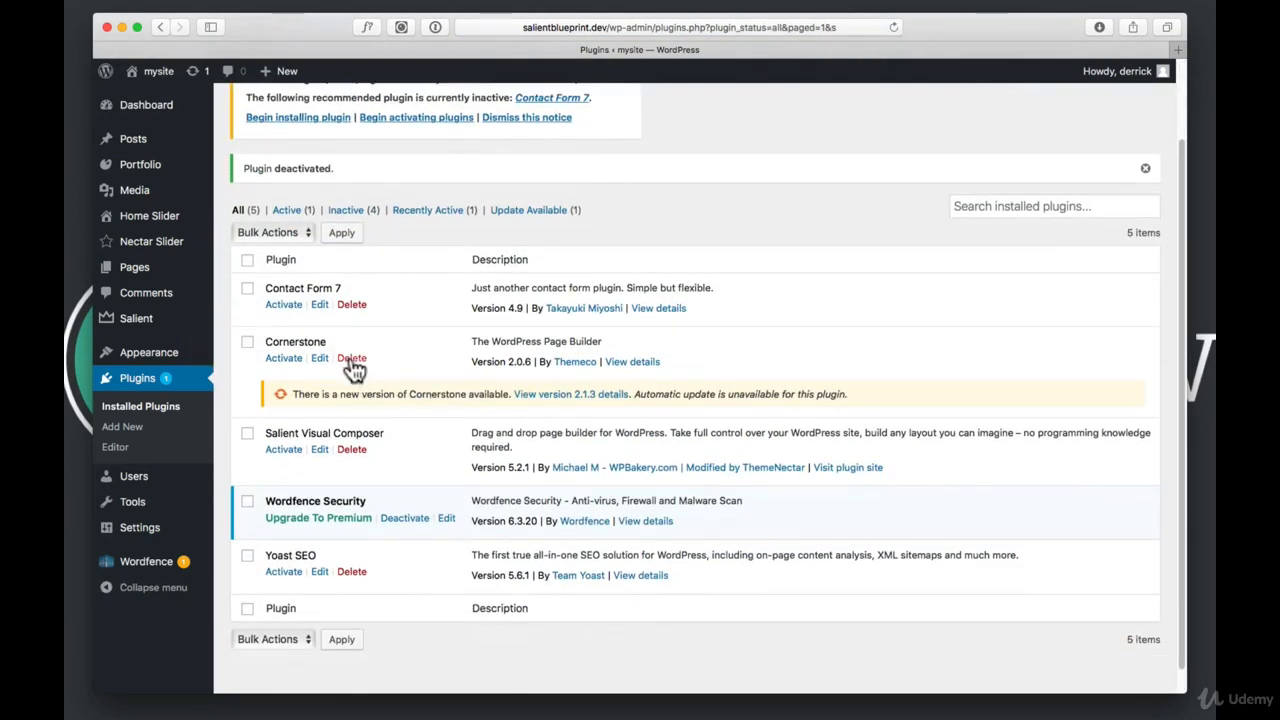
click(351, 358)
click(777, 377)
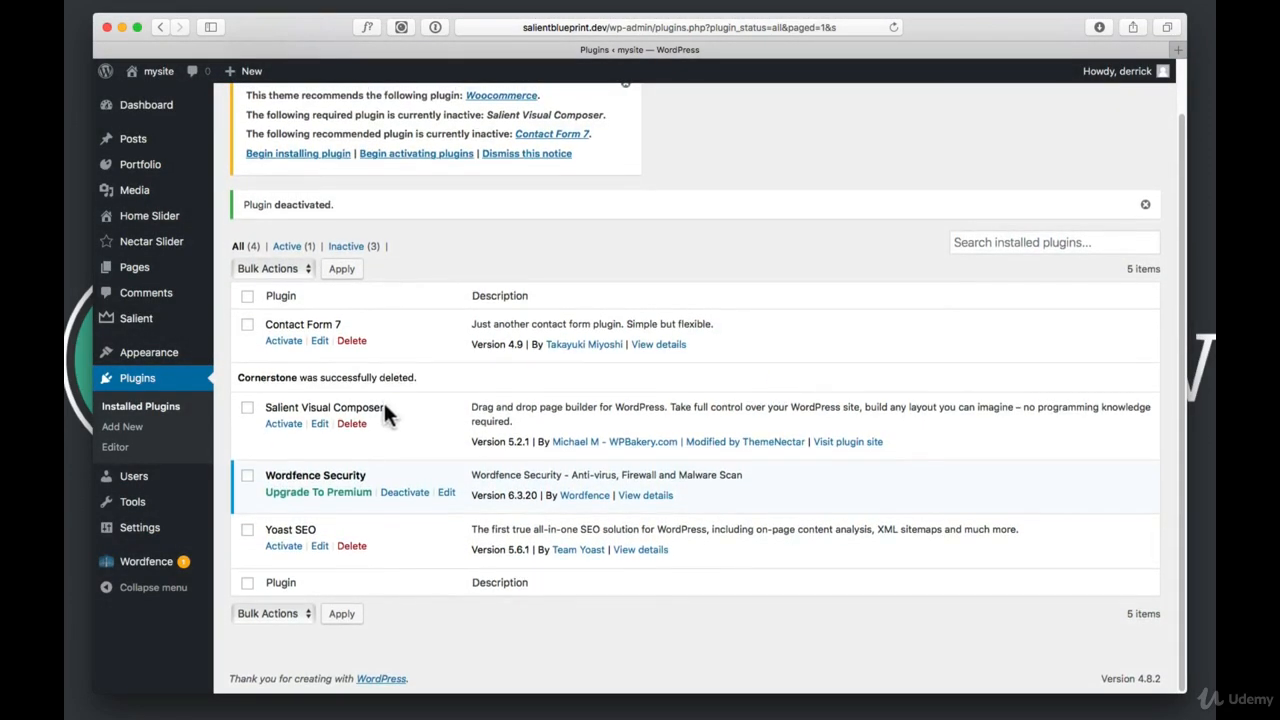
click(284, 425)
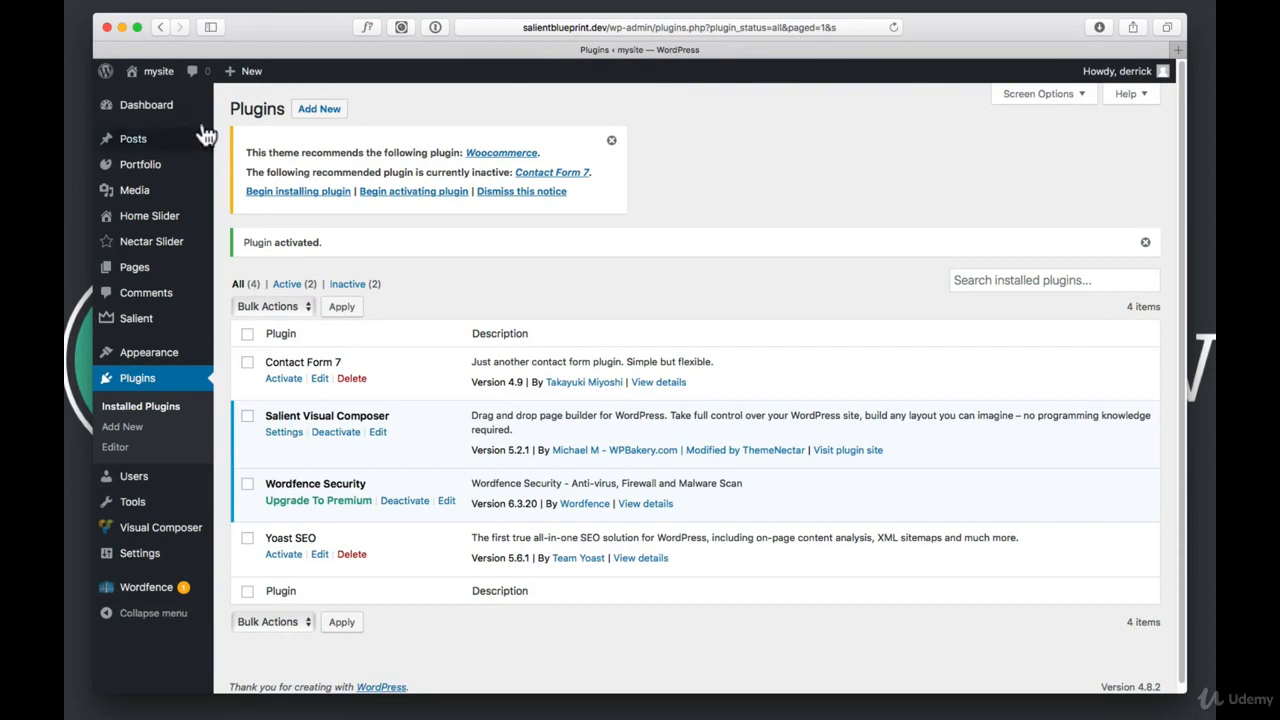
Step: Review the layout of the About and Contact pages on the live site
click(166, 82)
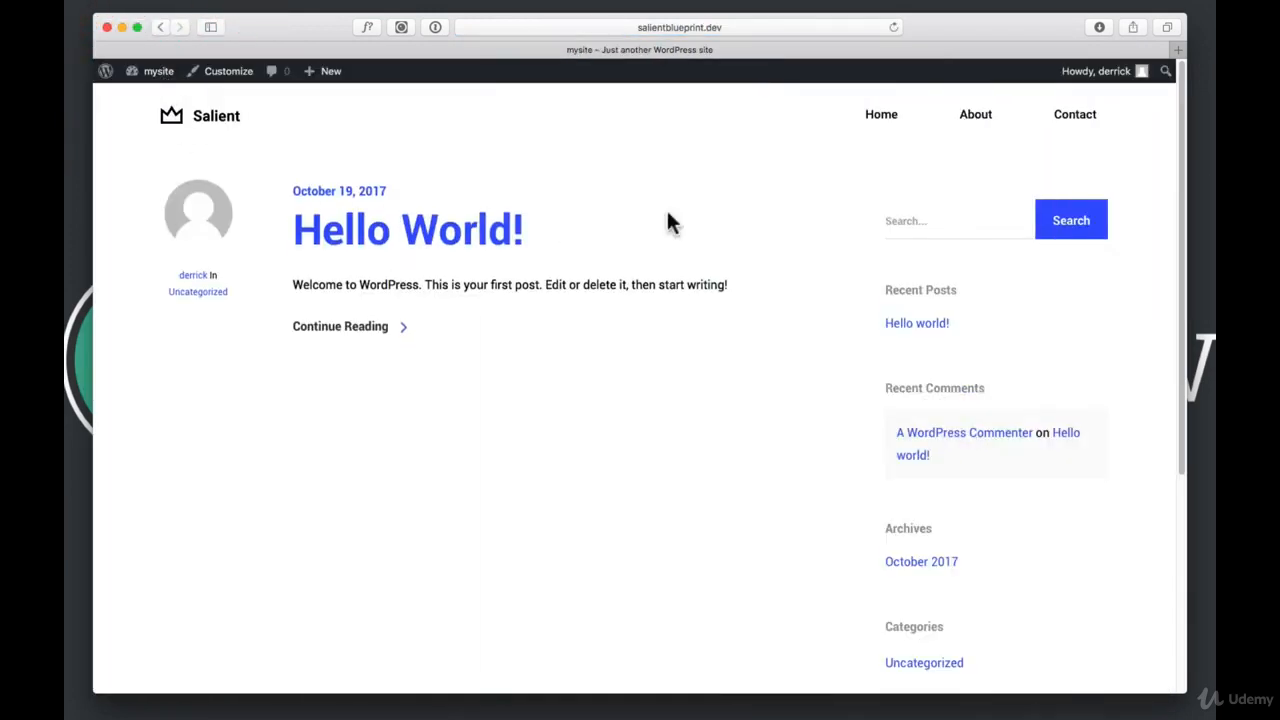
click(970, 118)
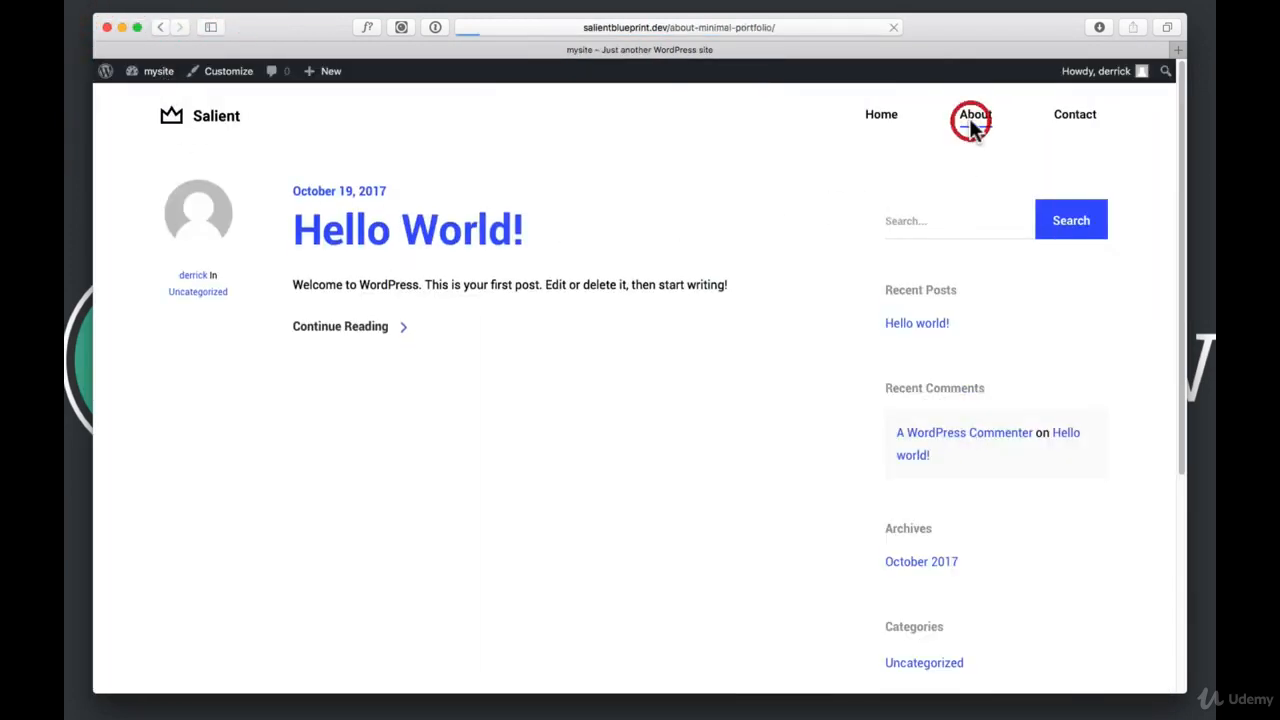
scroll(946, 222, down, 5)
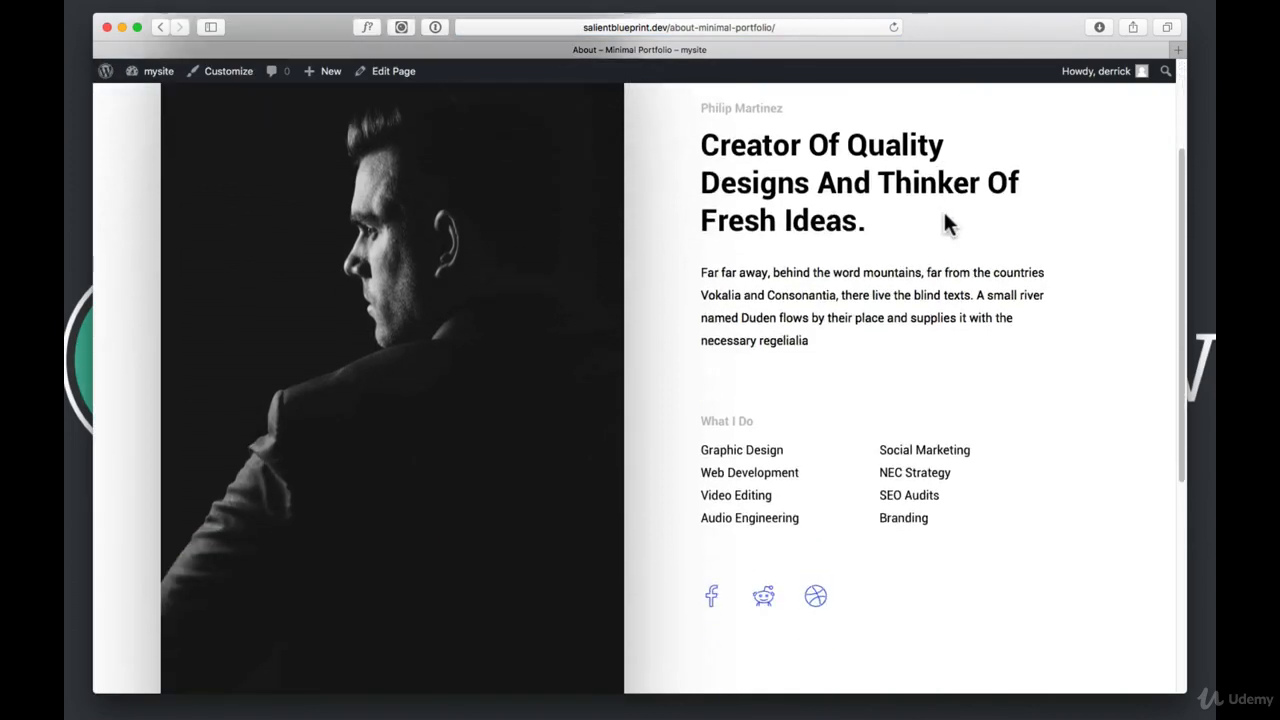
scroll(951, 226, up, 4)
scroll(955, 226, up, 2)
click(1083, 118)
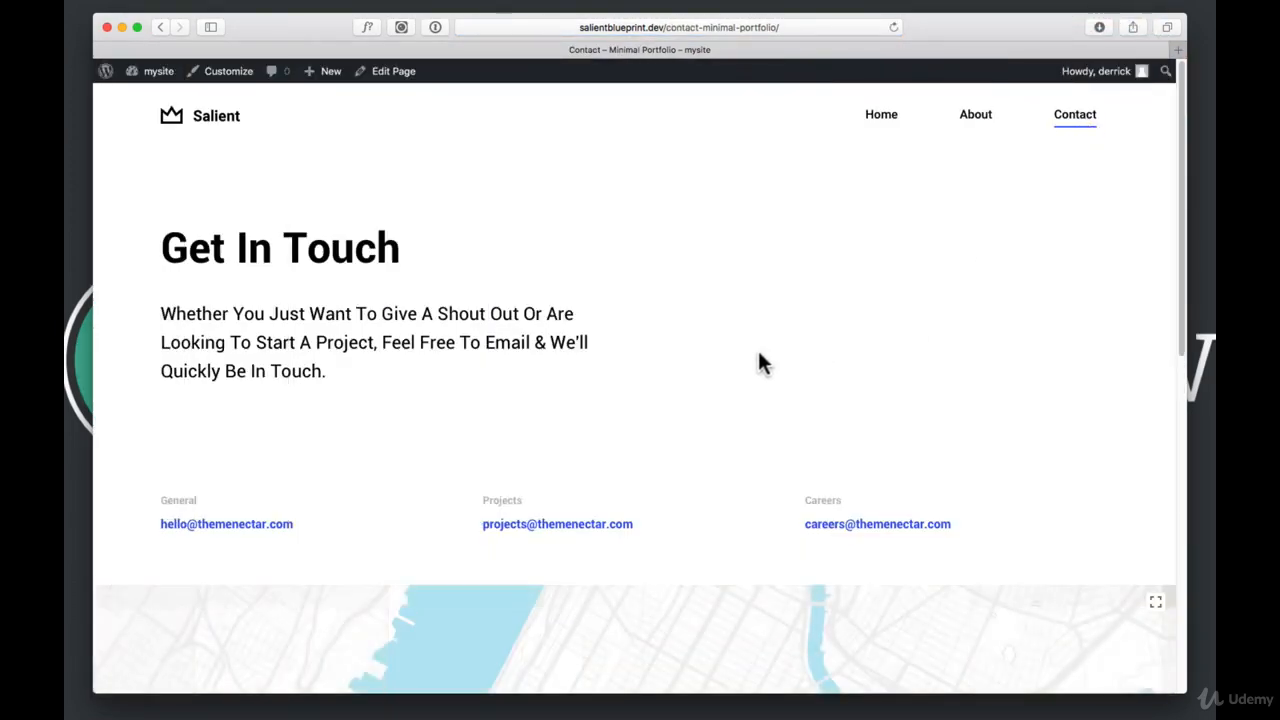
scroll(759, 362, down, 4)
scroll(763, 364, down, 2)
scroll(763, 364, up, 6)
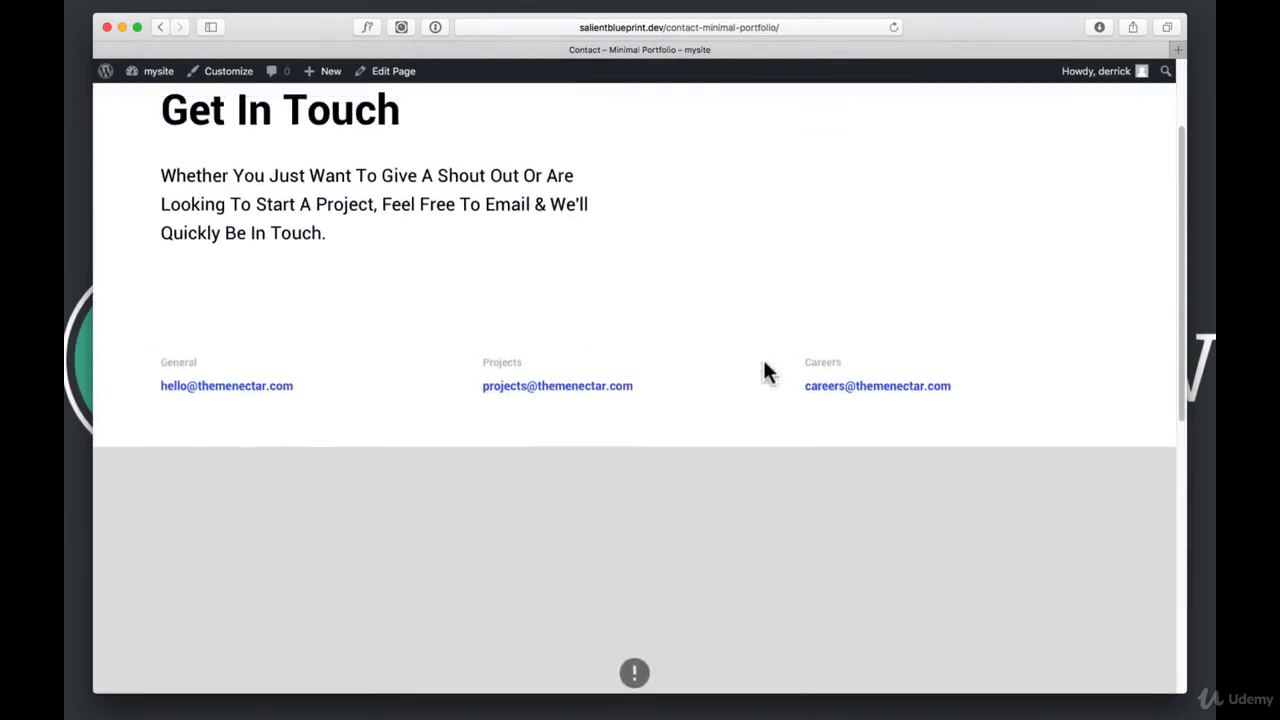
Step: Set the site's front page display to a static page using Home - Minimal Portfolio, and save the reading settings
click(154, 72)
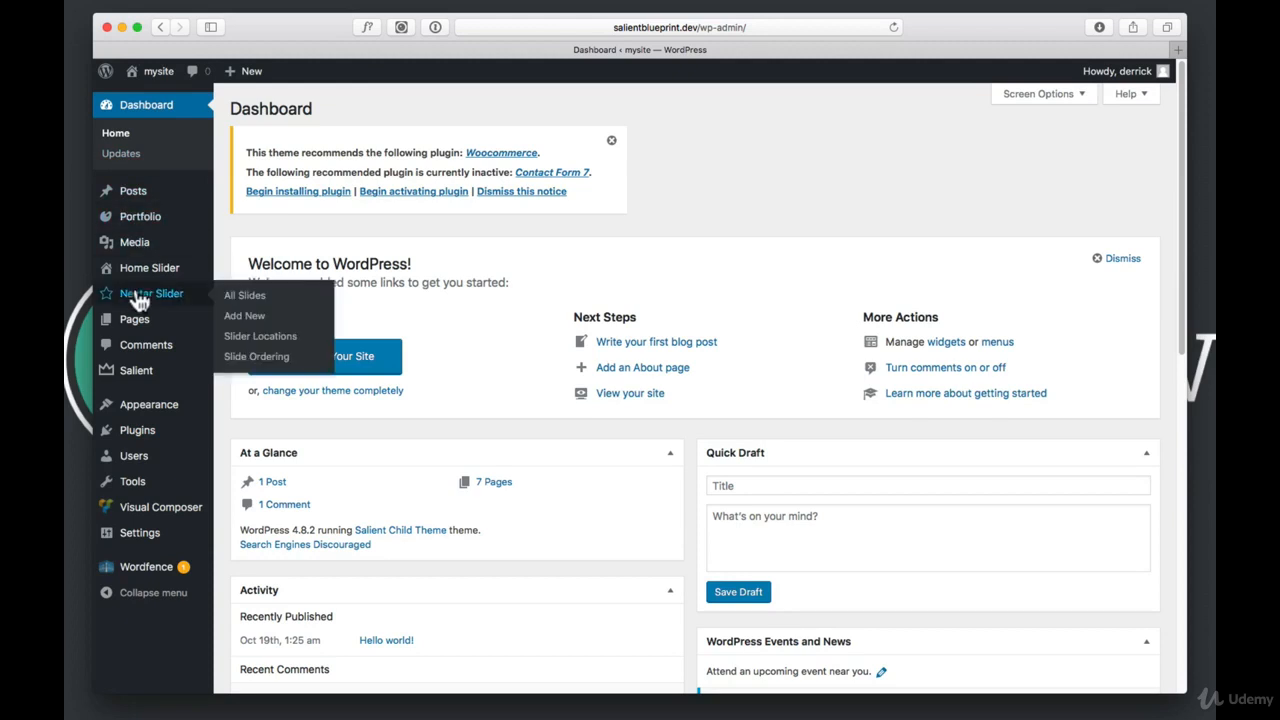
mouse_move(137, 537)
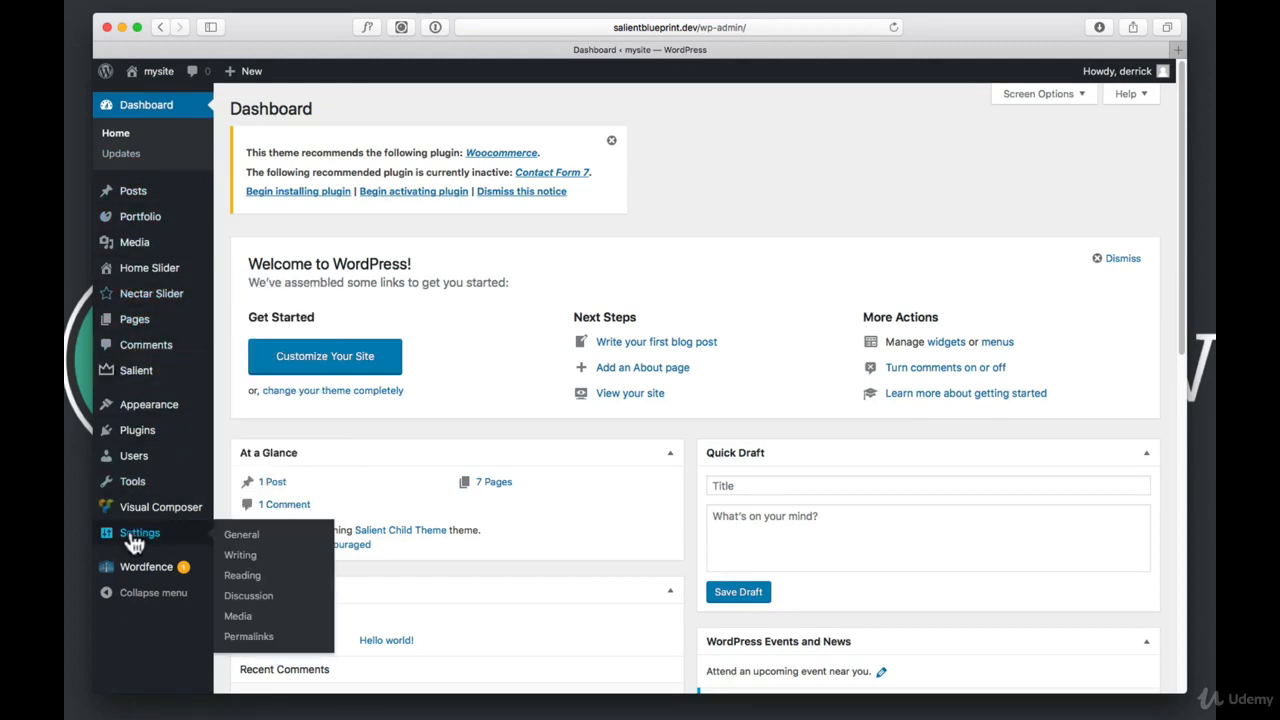
click(242, 577)
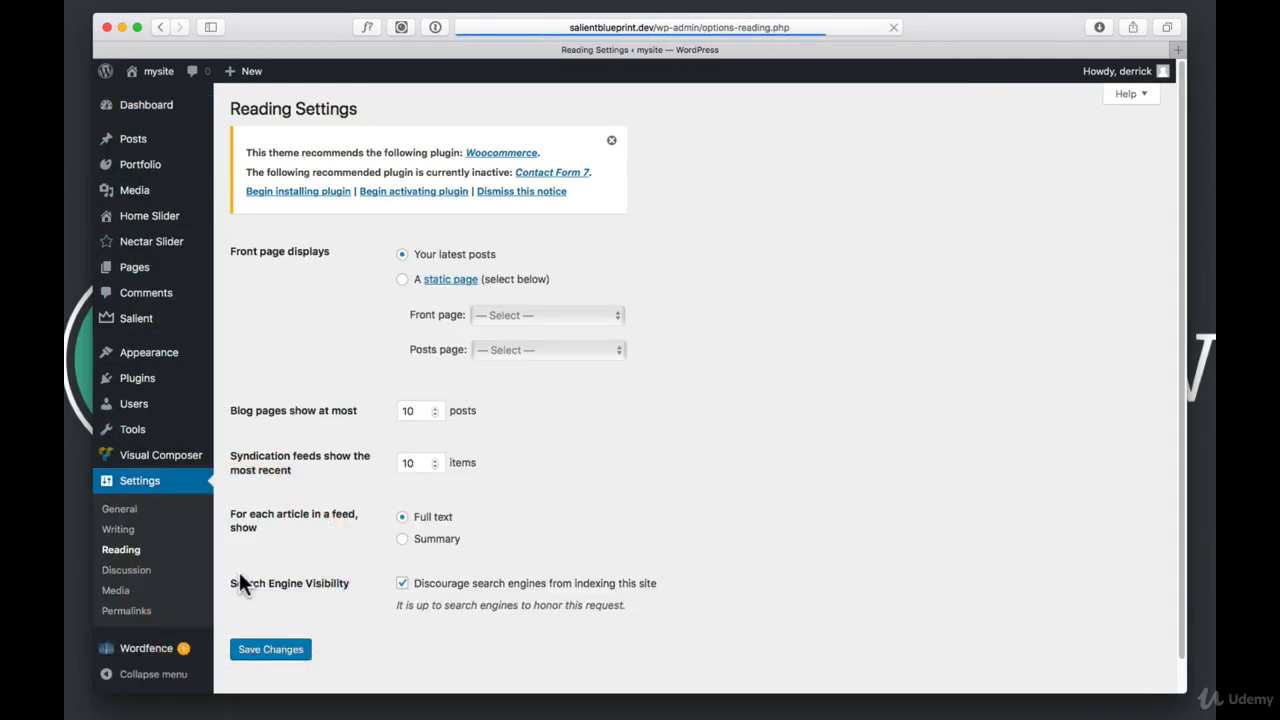
click(401, 281)
click(511, 315)
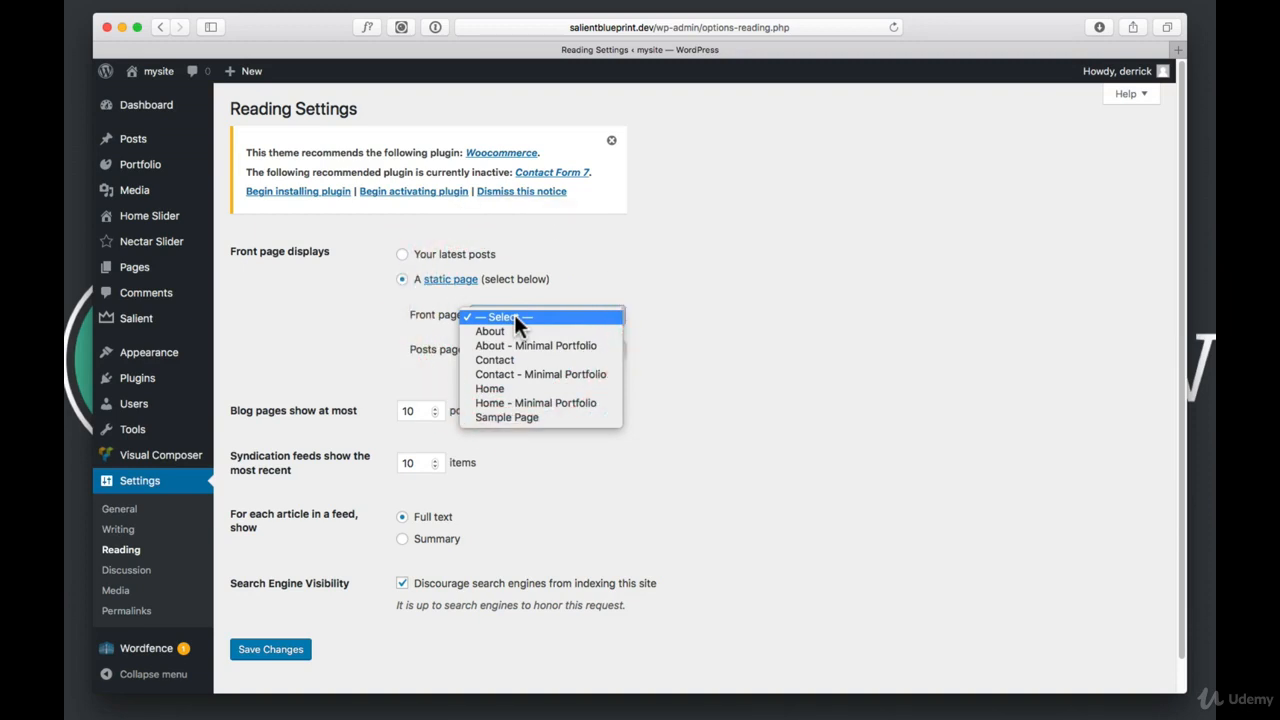
click(568, 402)
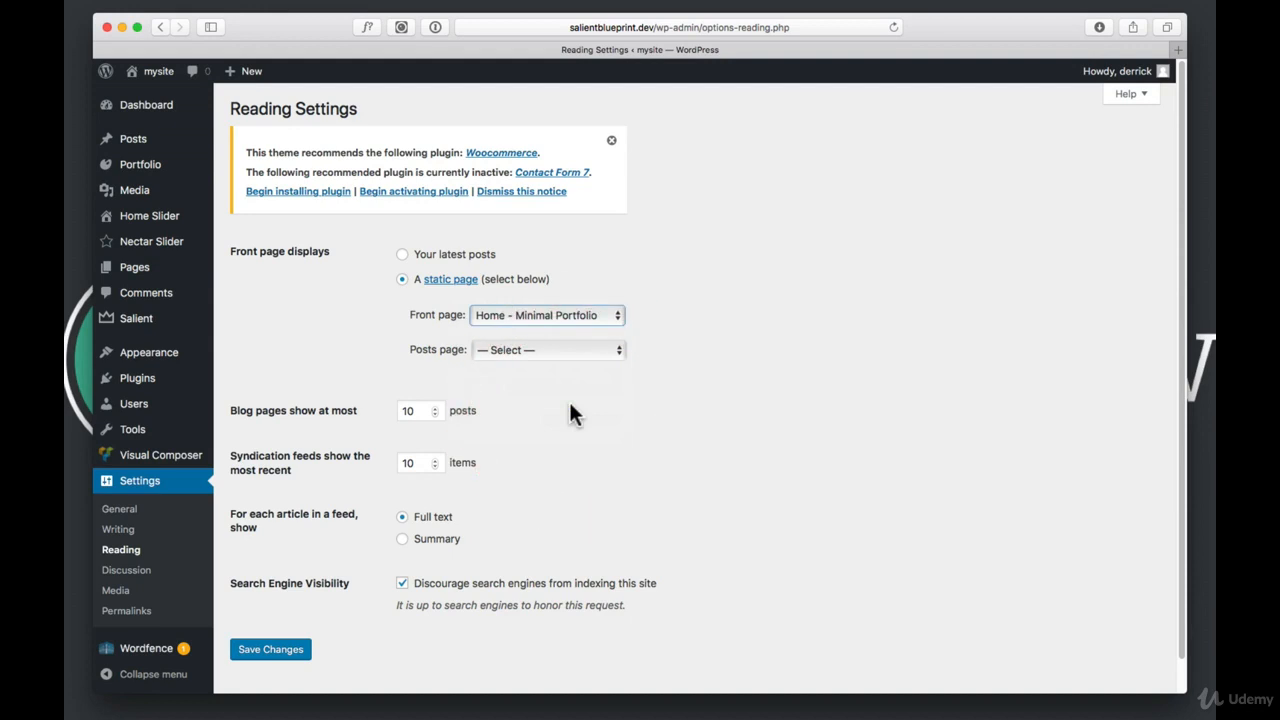
click(523, 350)
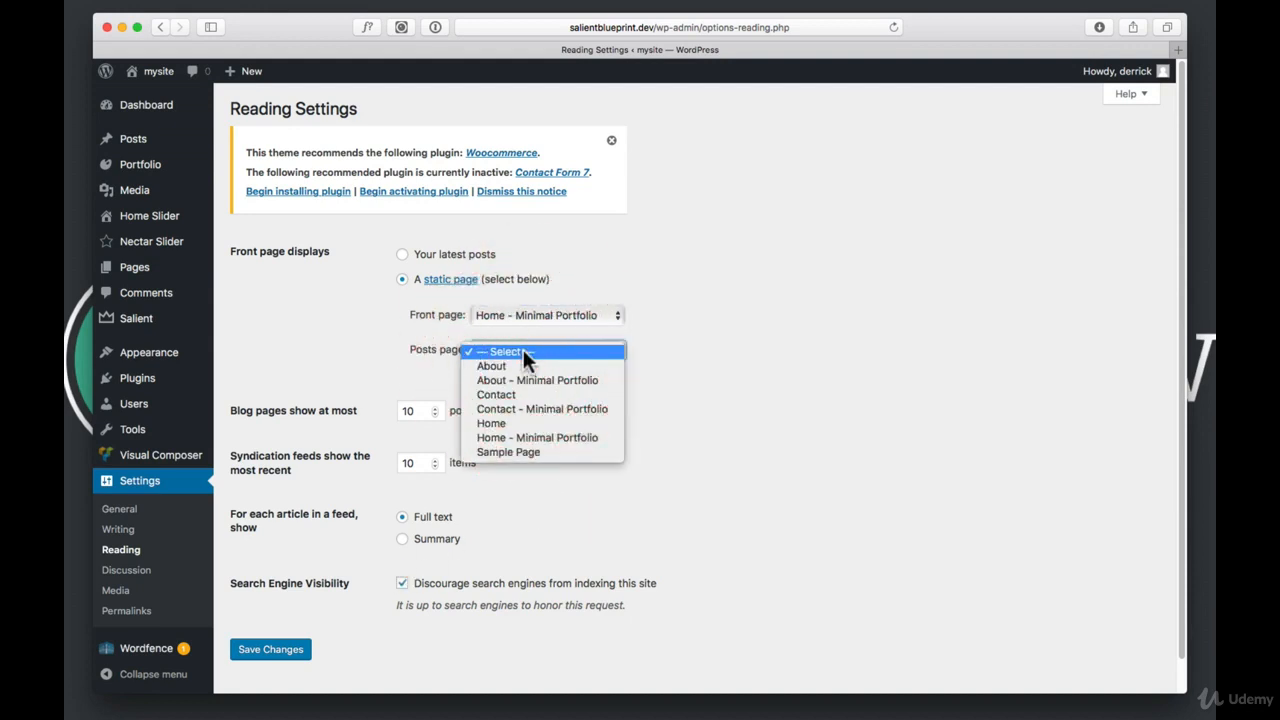
click(383, 575)
click(270, 649)
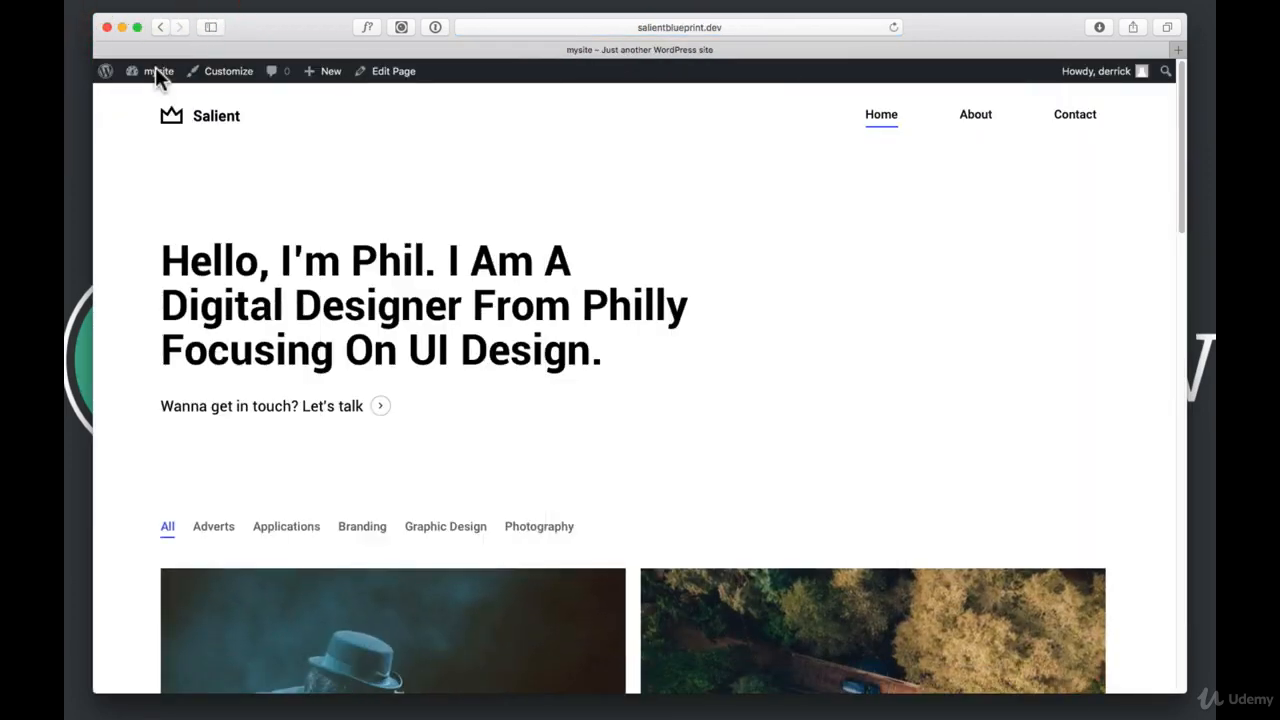
Step: Review the live site's home page from the intro text through the portfolio grid to the footer
scroll(768, 304, down, 5)
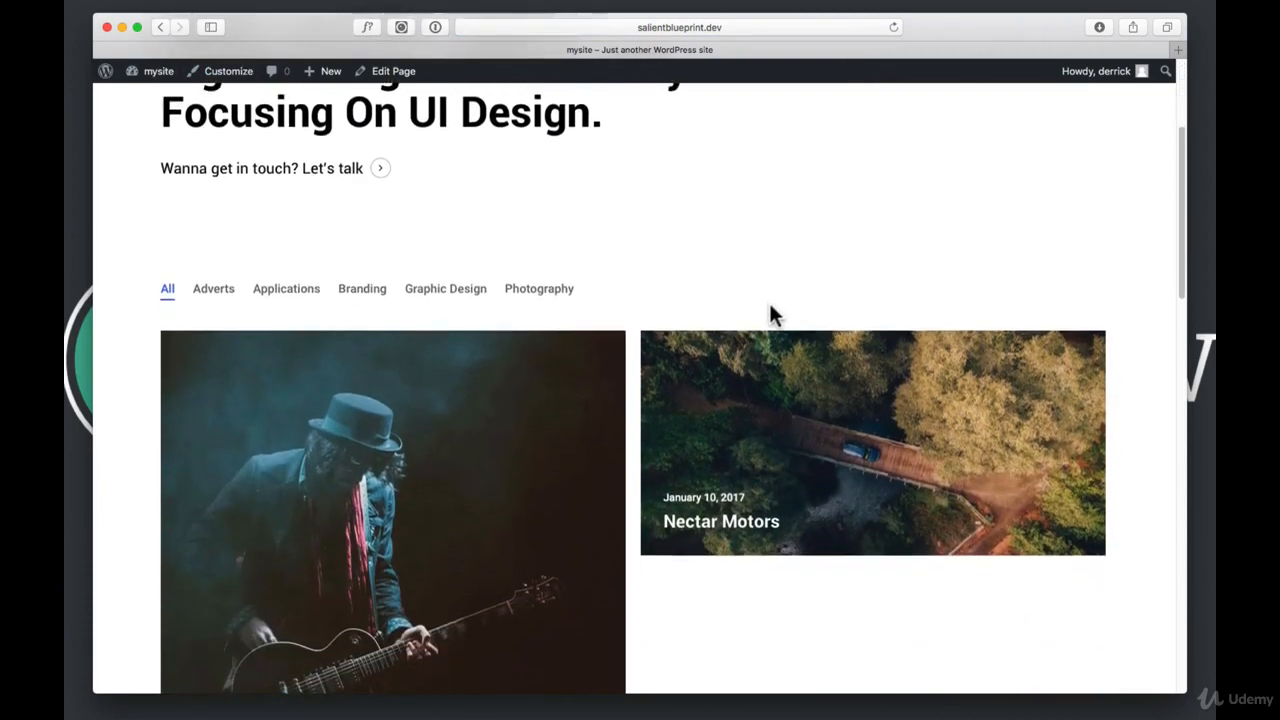
scroll(775, 318, down, 6)
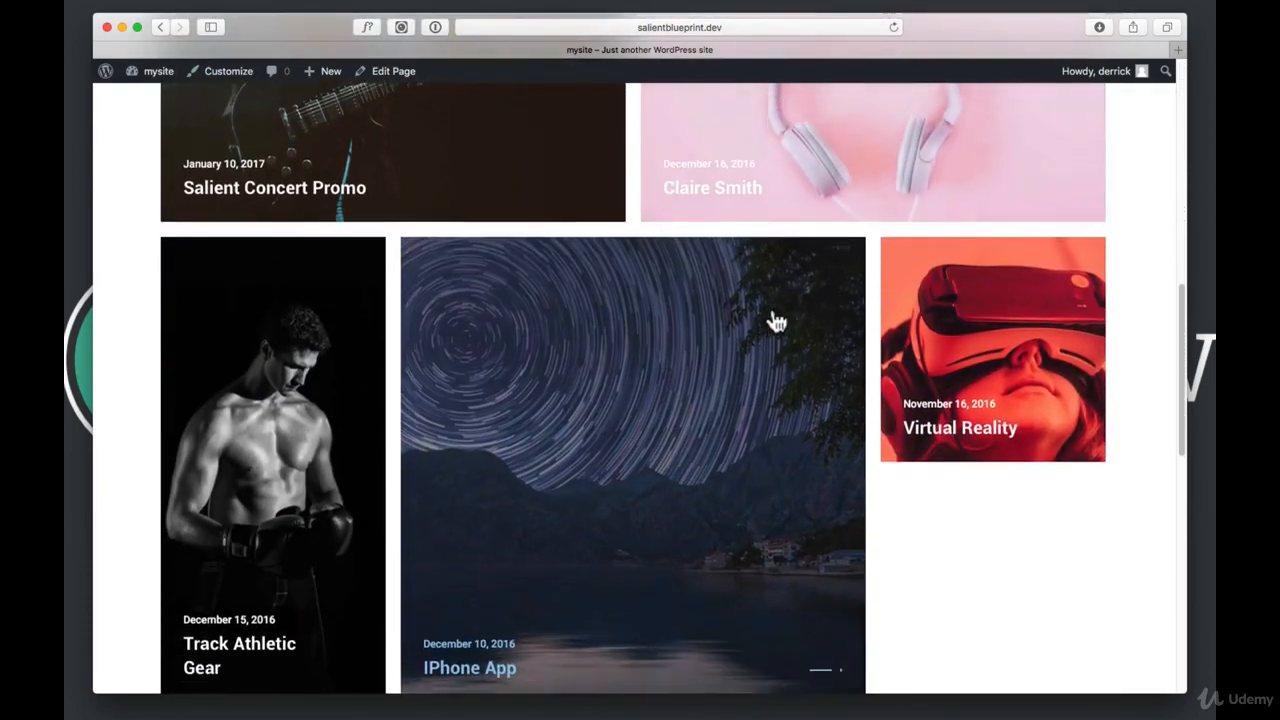
scroll(776, 321, down, 5)
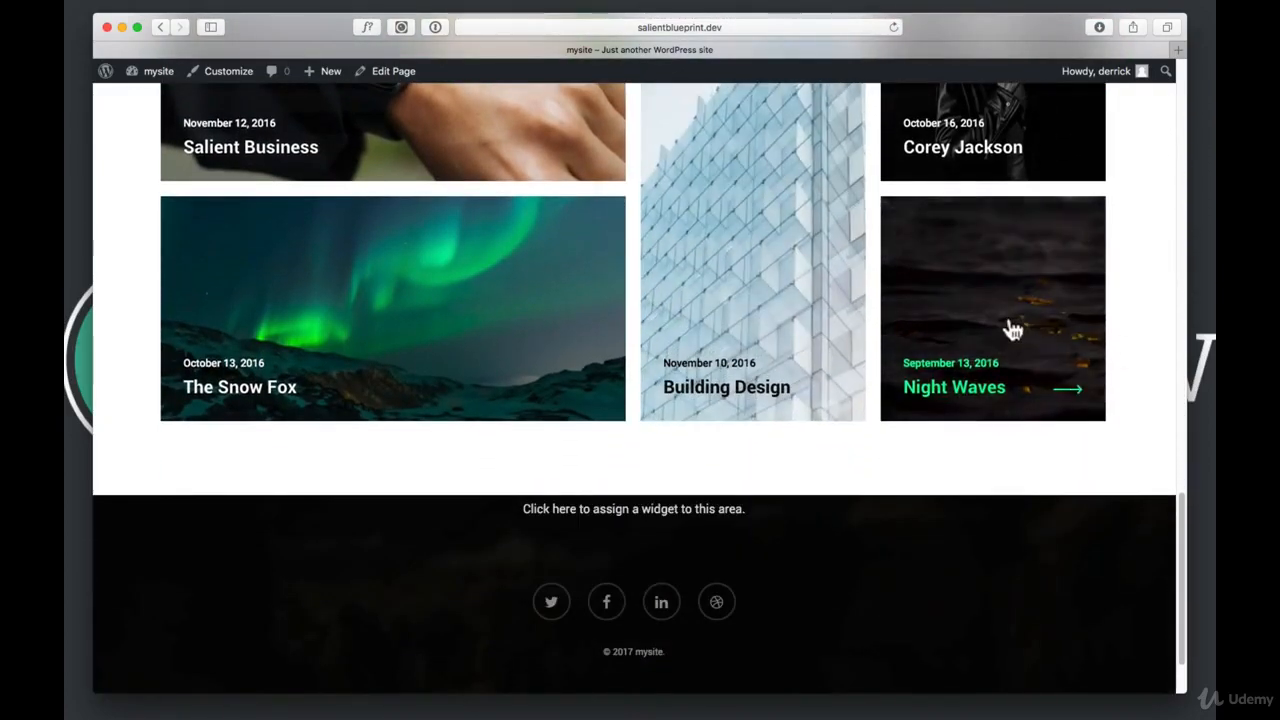
scroll(845, 329, up, 2)
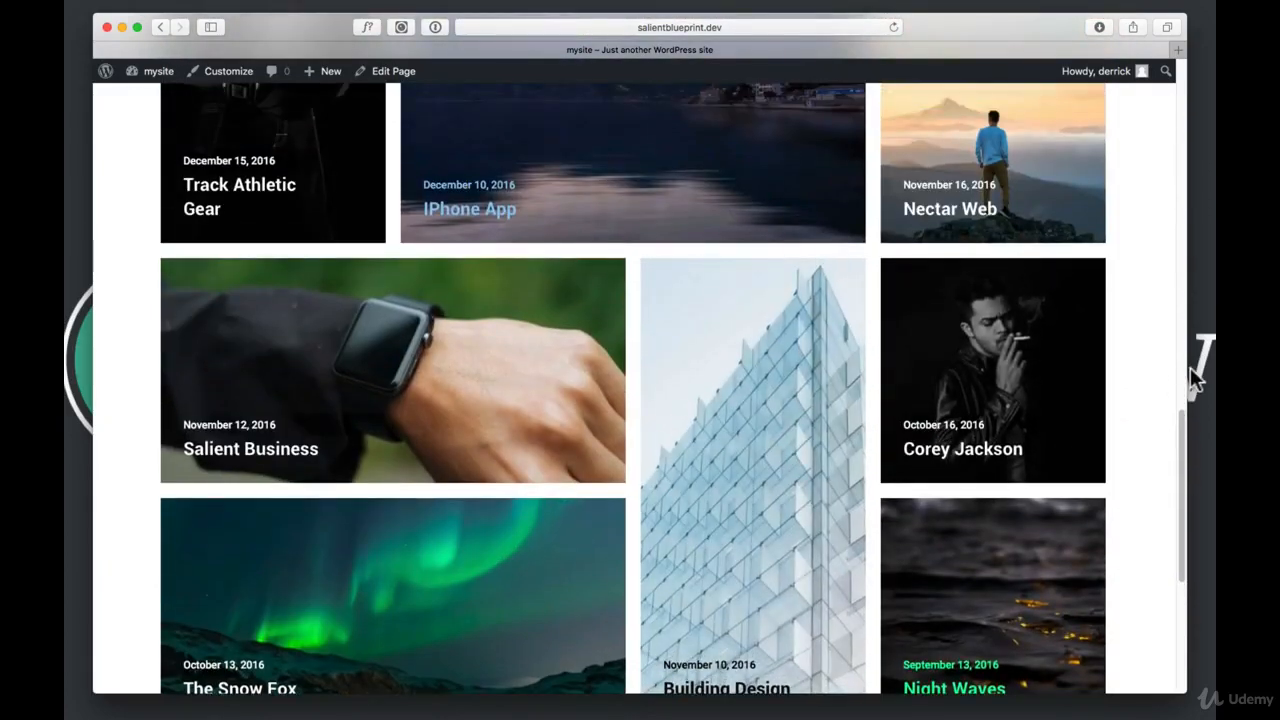
Step: Check the home page's responsive layout and mobile menu at a narrow browser width, and widen the window again
drag(1187, 367, 537, 314)
scroll(471, 309, up, 5)
scroll(470, 310, up, 10)
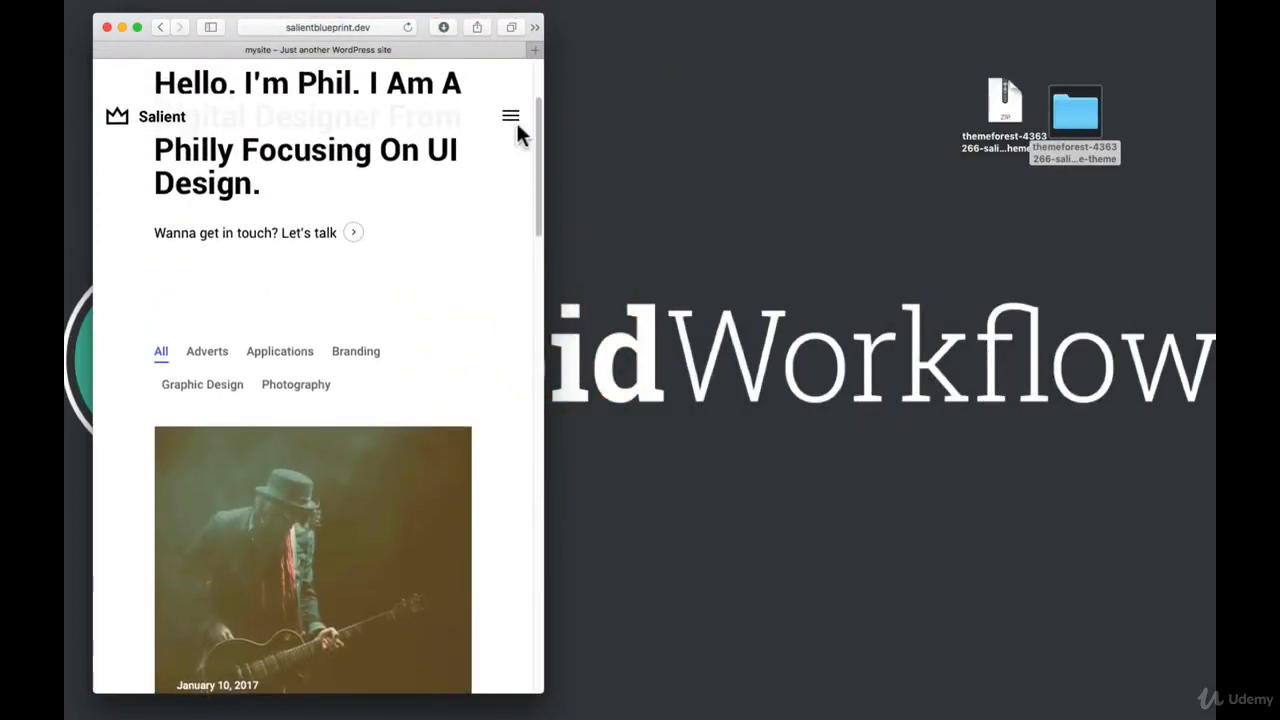
click(511, 117)
drag(544, 215, 1214, 398)
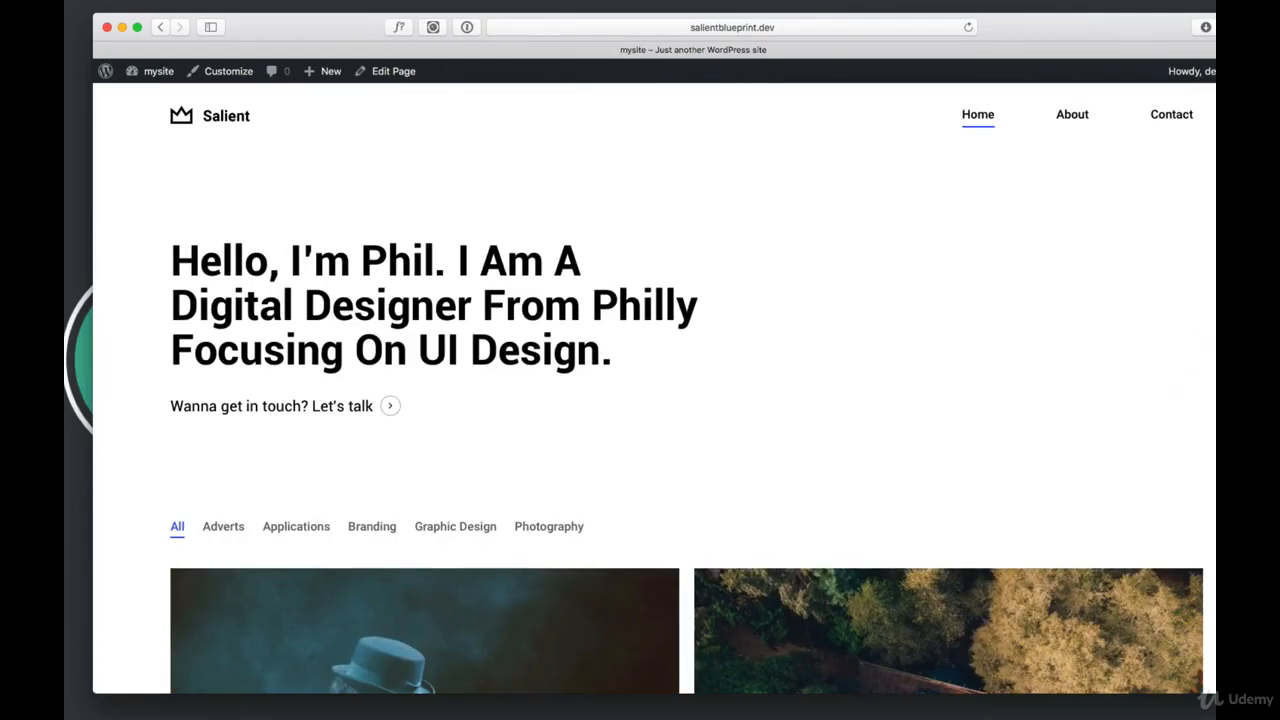